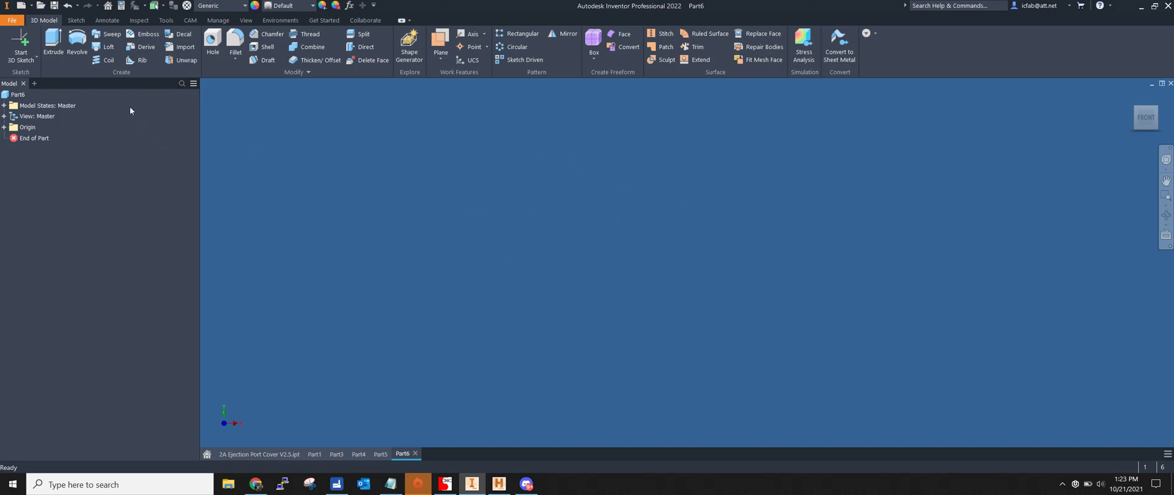
Start a 2D sketch on an origin plane with a 1.5 diameter circle at the origin.
click(28, 61)
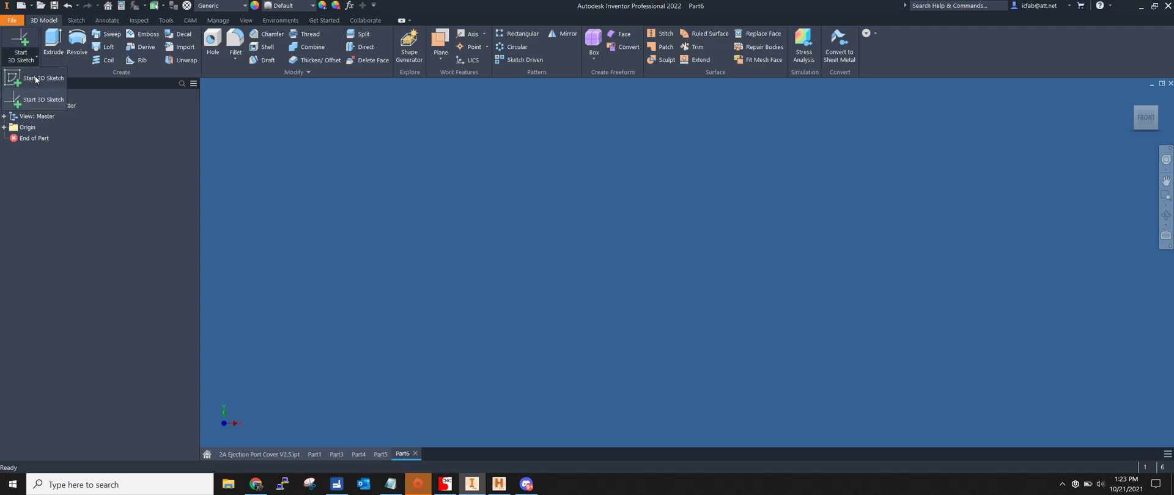
click(31, 96)
click(699, 231)
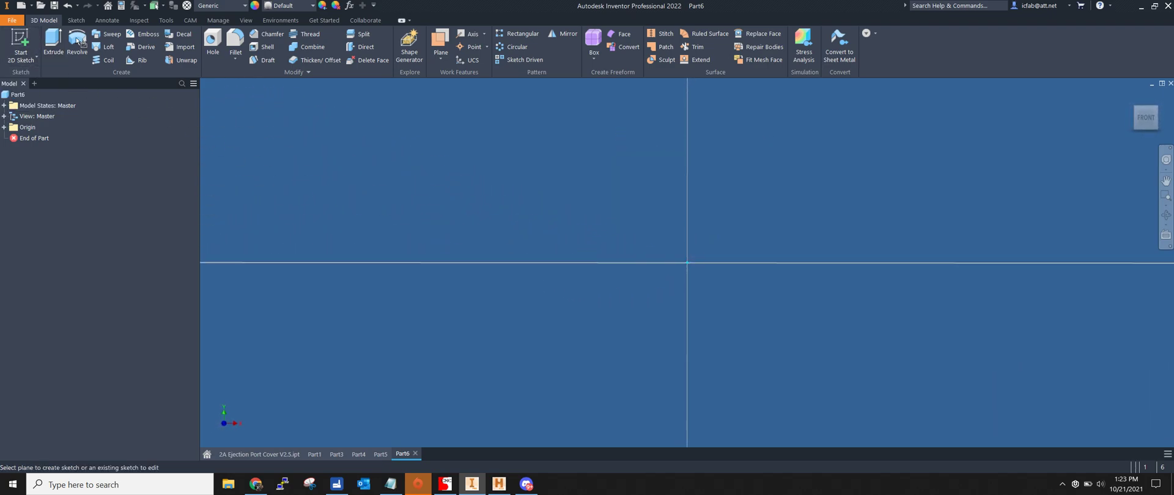
key(c)
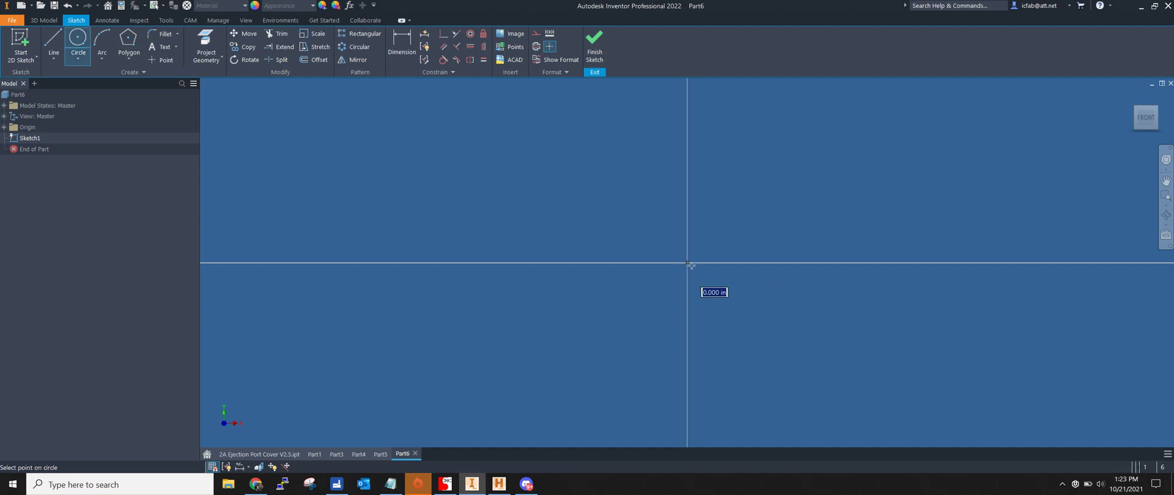
click(687, 263)
text(1.5)
key(Return)
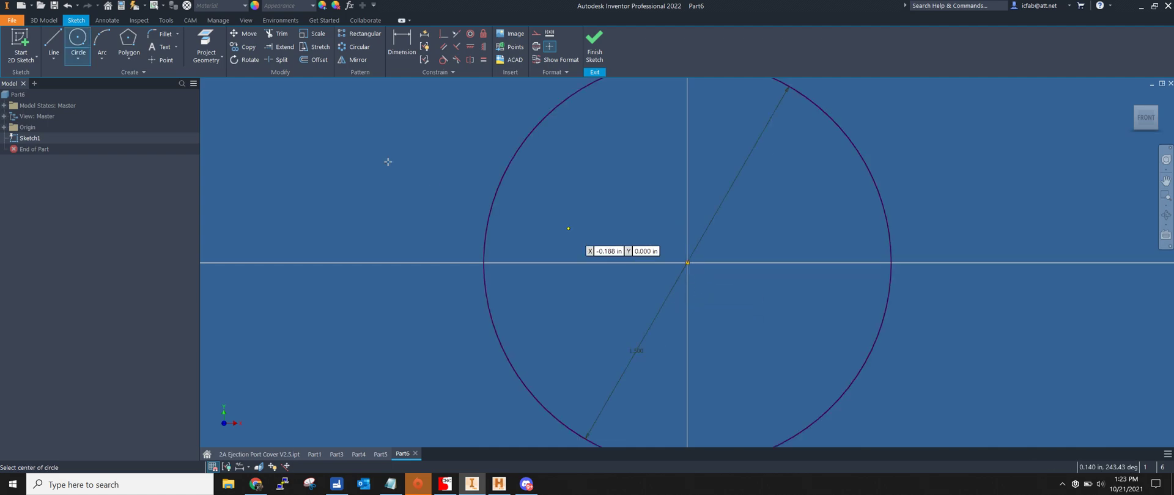
Extrude the circle 2 in into a solid cylinder.
click(44, 20)
click(53, 43)
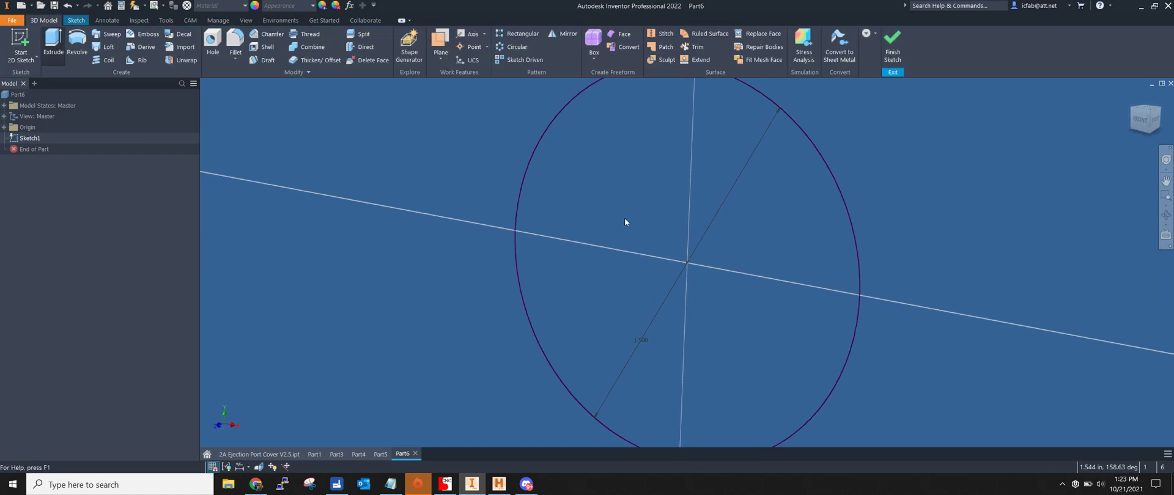
click(294, 187)
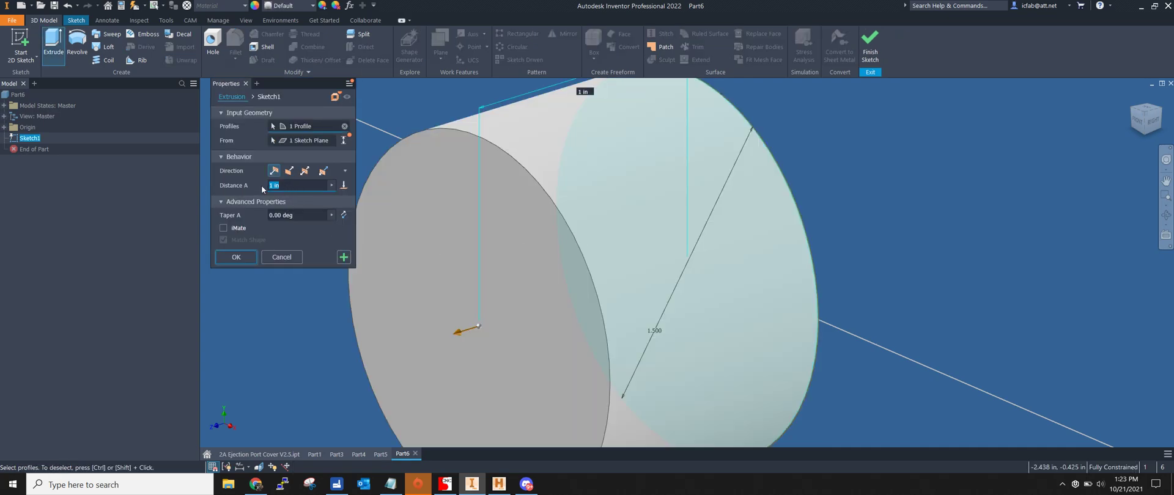
text(2)
click(236, 257)
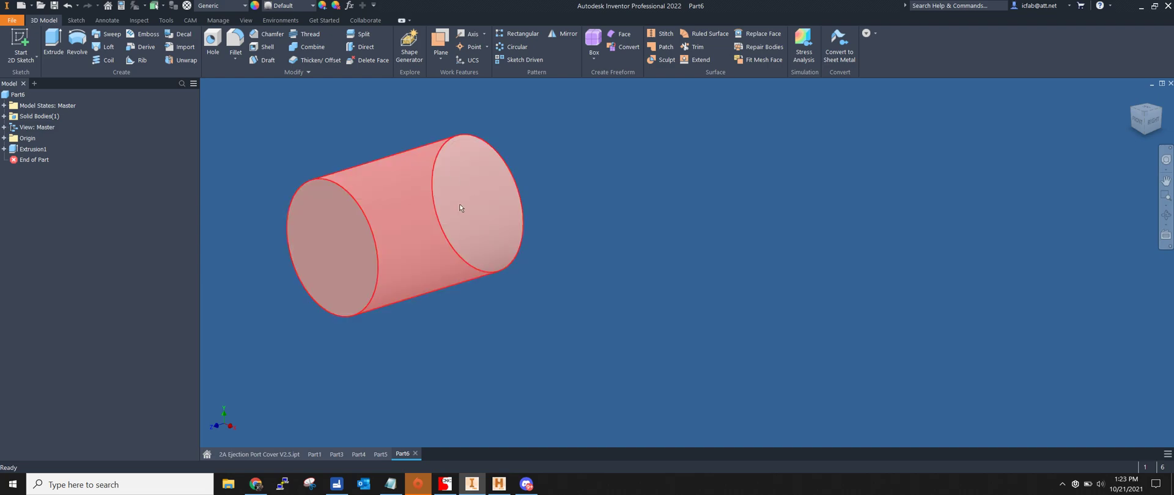
Create Work Plane1 tangent to the cylinder and parallel to XZ Plane, then sketch on it.
click(439, 57)
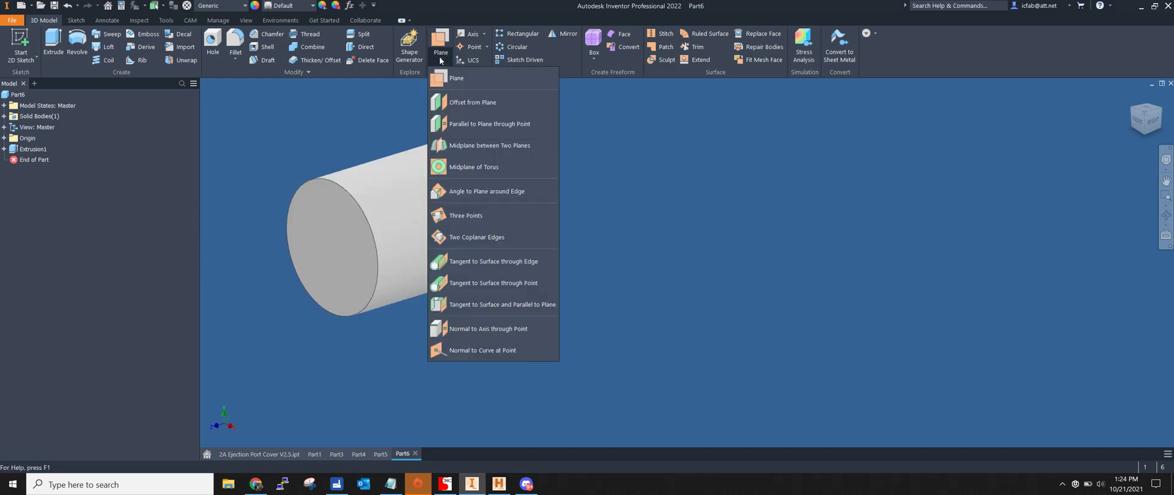
click(477, 305)
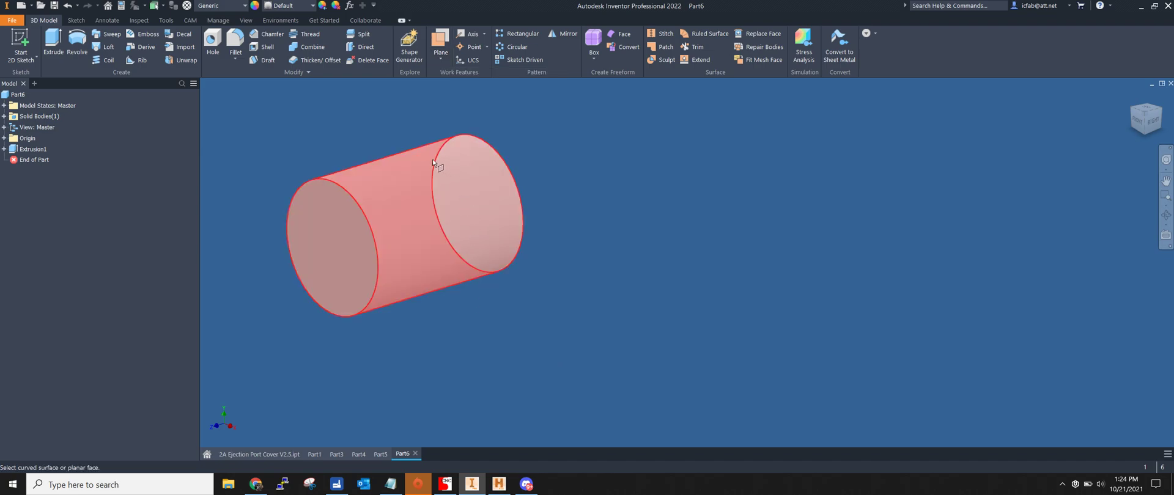
click(439, 53)
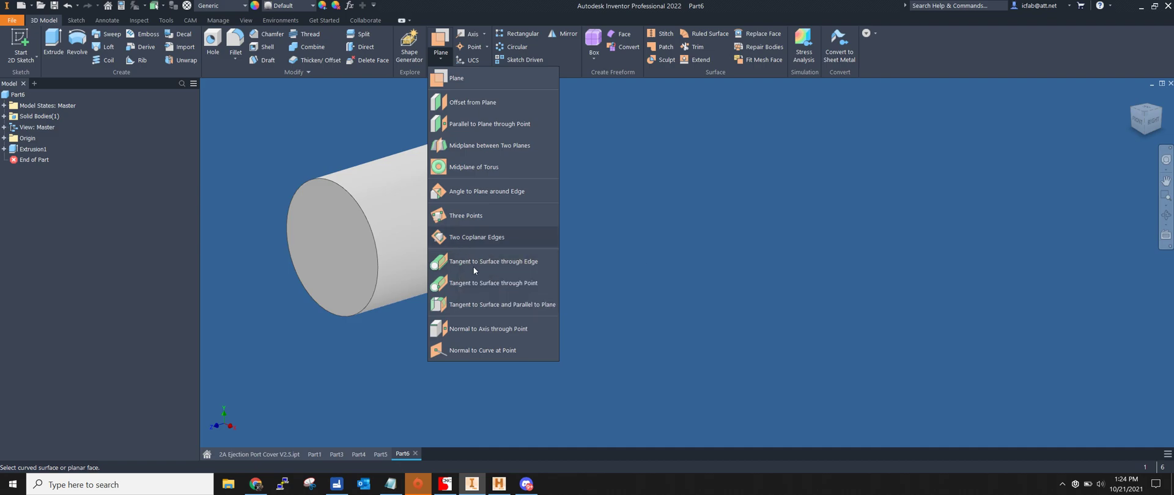
click(502, 306)
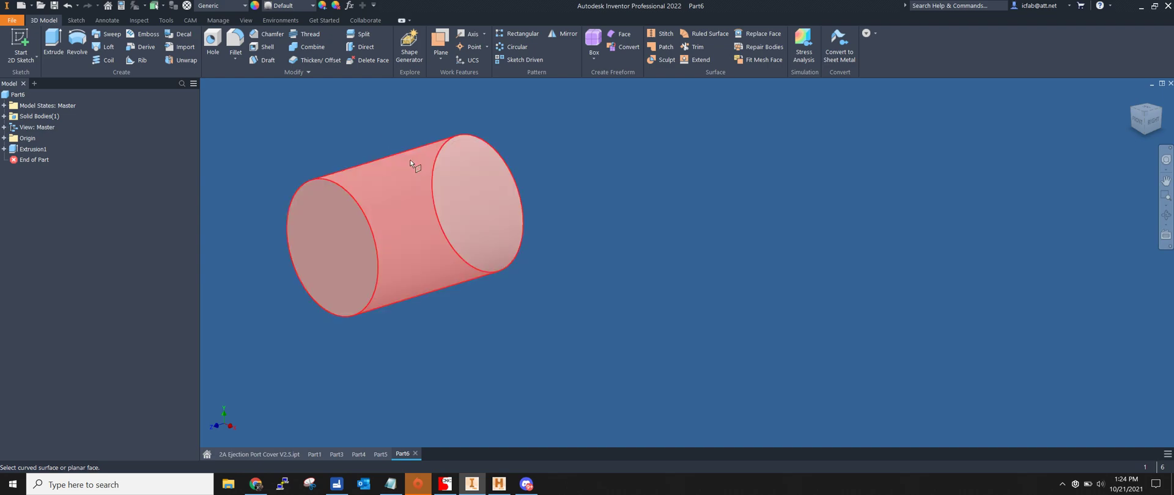
click(416, 186)
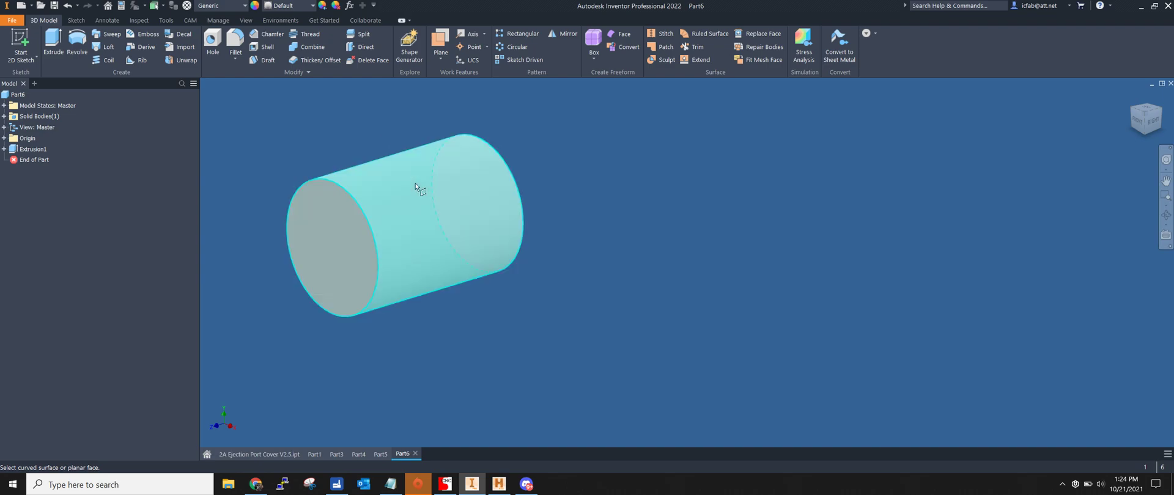
click(4, 139)
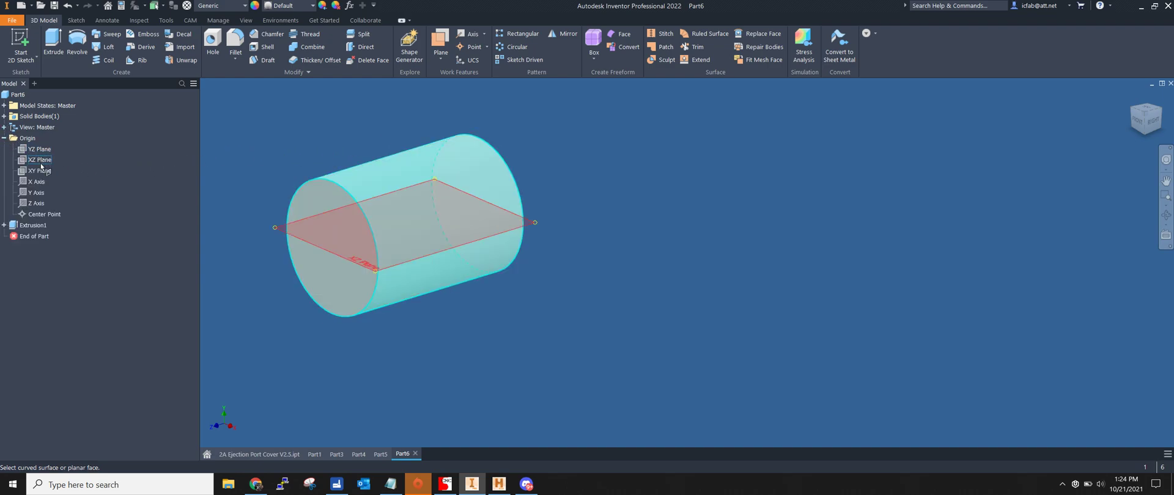
click(40, 160)
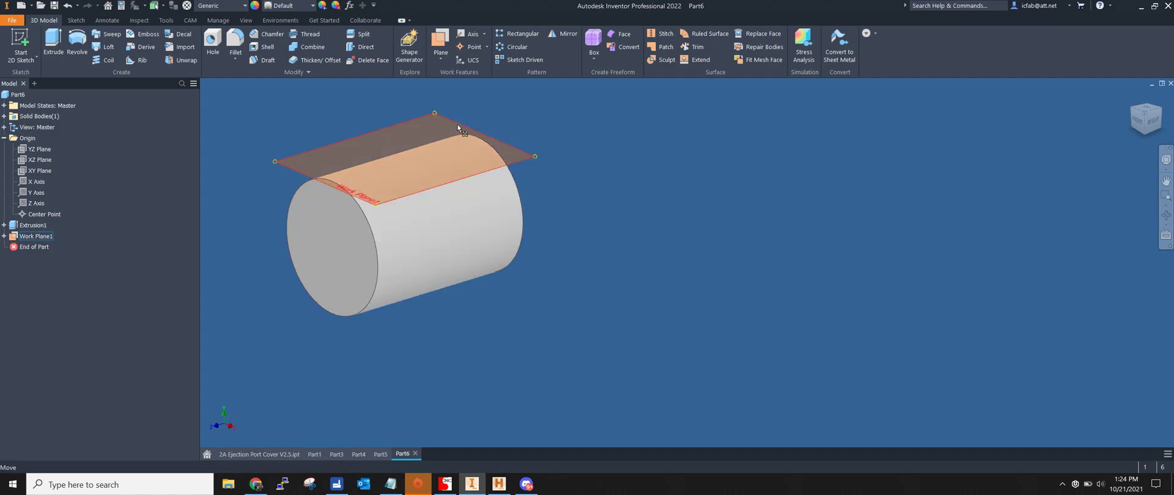
right_click(365, 133)
click(369, 165)
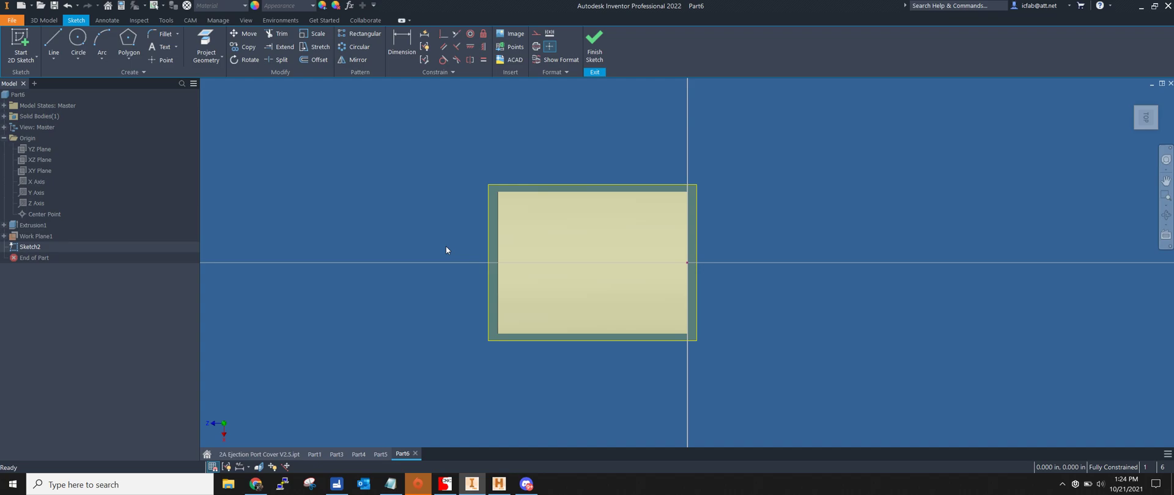
click(446, 484)
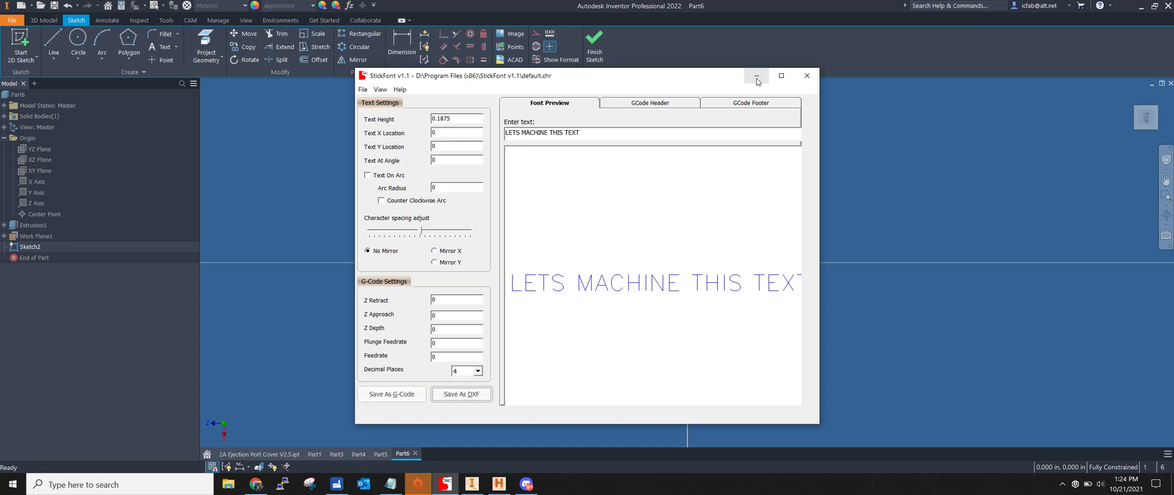
click(461, 124)
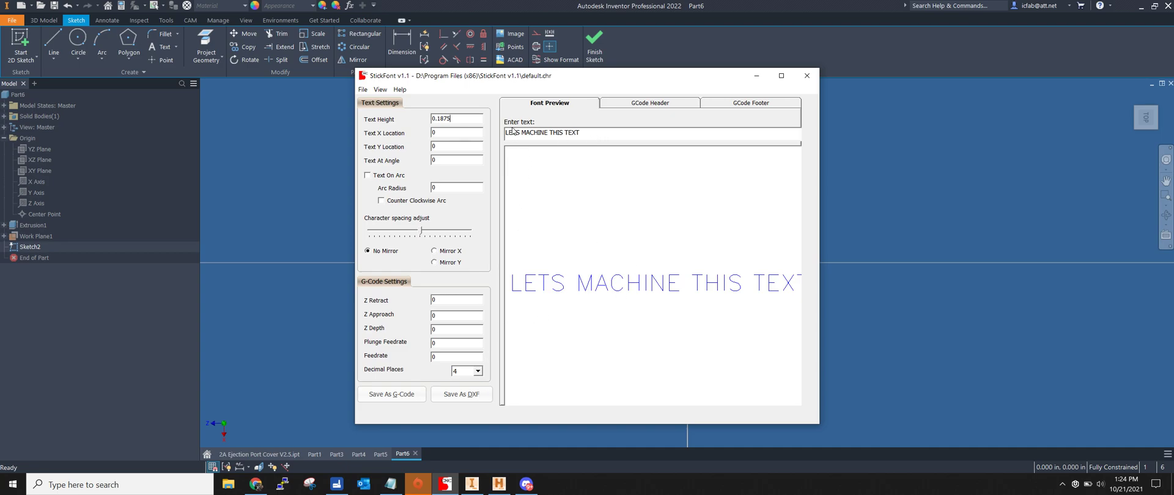
double_click(459, 122)
click(756, 77)
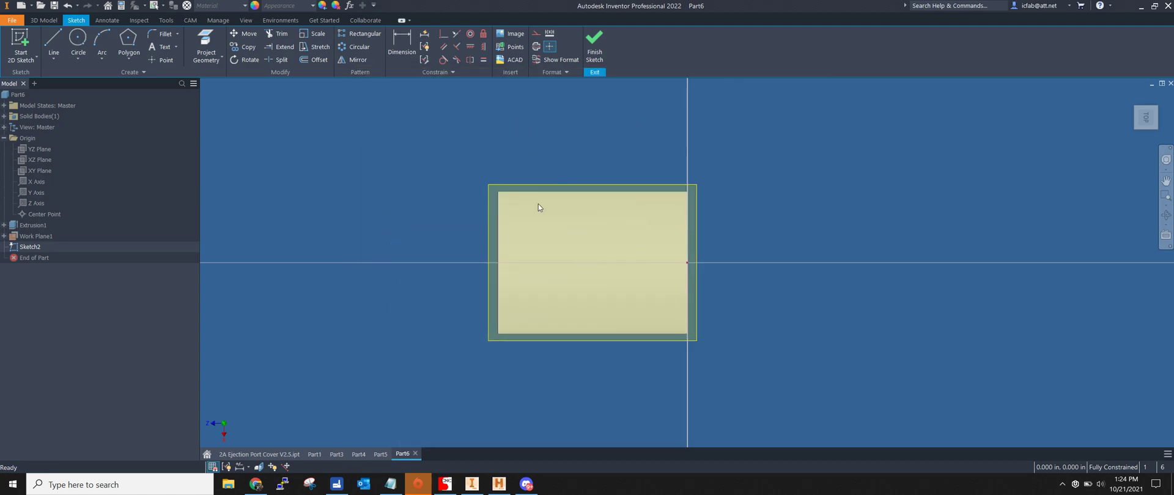
Import SAMPLE TEXT.dxf with the LETS MACHINE THIS TEXT lettering into Sketch2.
click(512, 63)
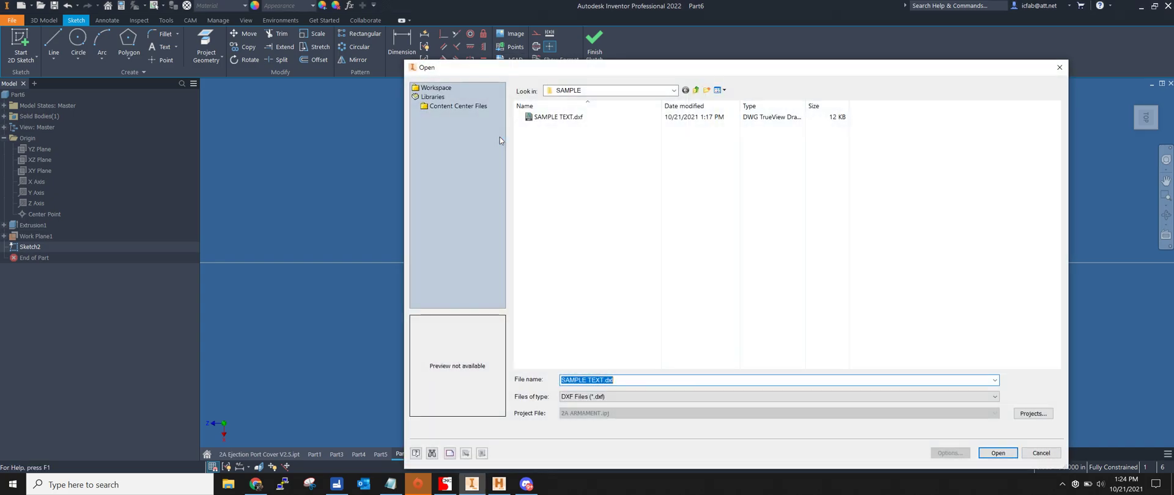
click(553, 117)
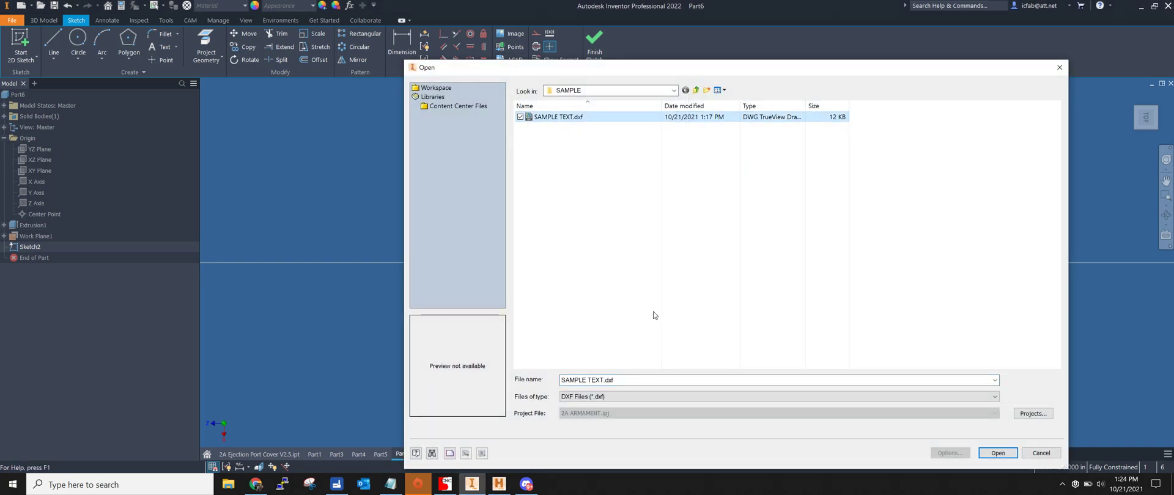
click(999, 454)
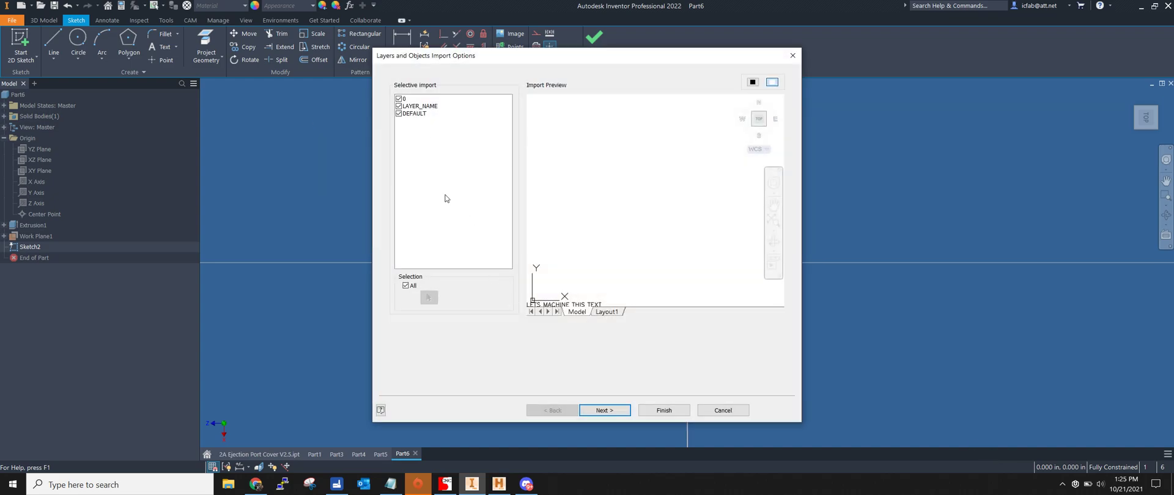
click(664, 411)
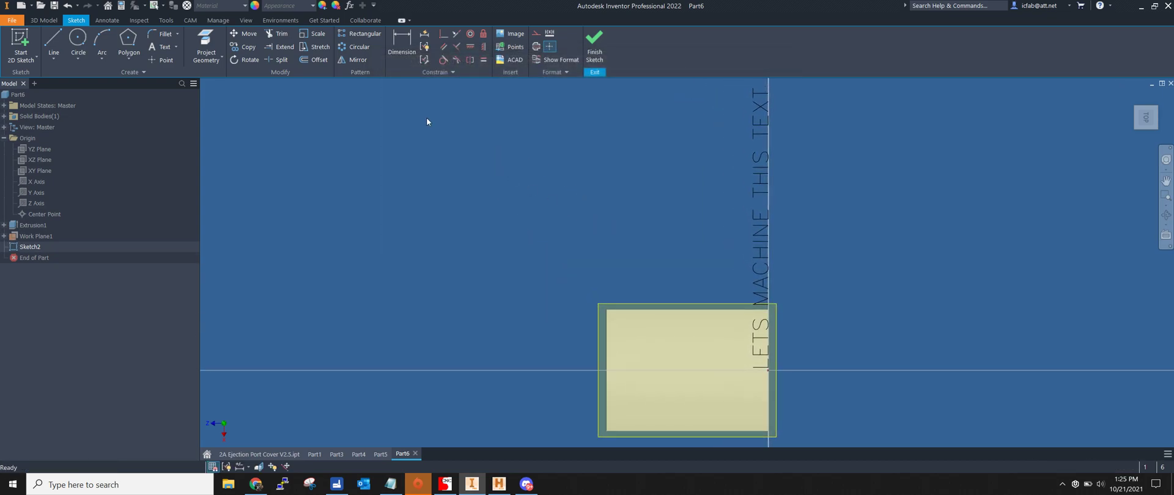
In a face-on view, move THIS TEXT onto a line below LETS MACHINE.
scroll(483, 222, up, 3)
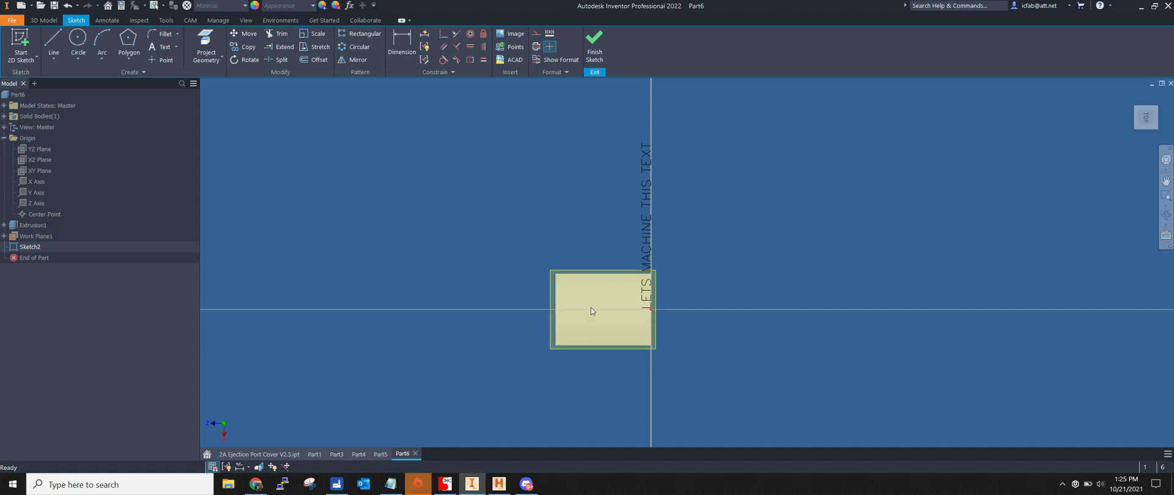
shift+middle_drag(634, 328, 539, 319)
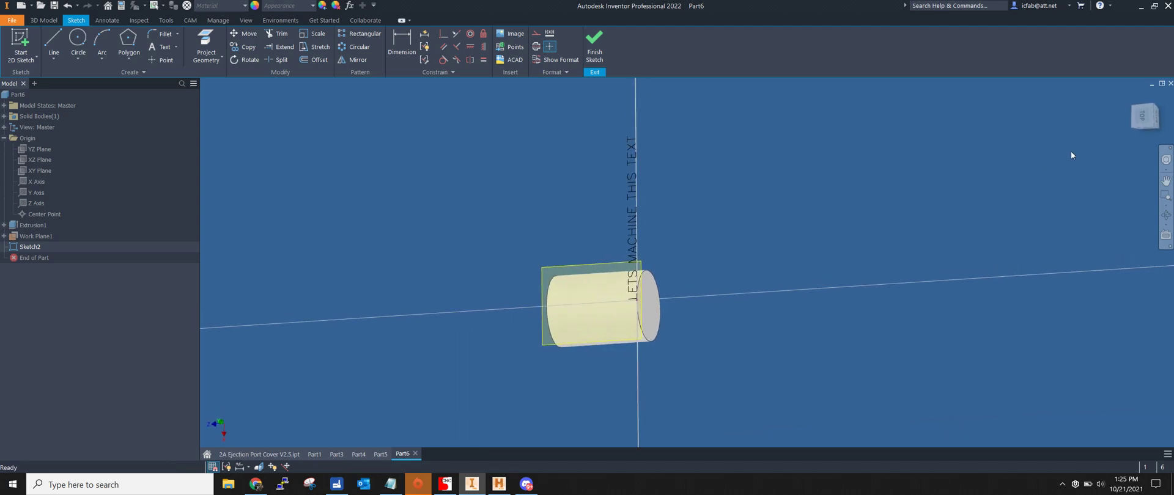
click(1168, 113)
key(F5)
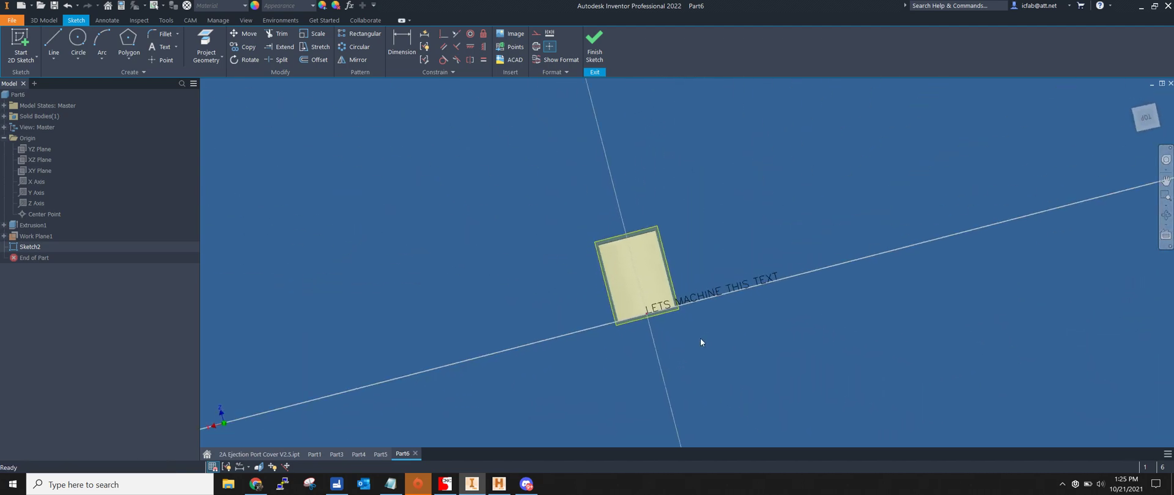
scroll(744, 337, down, 3)
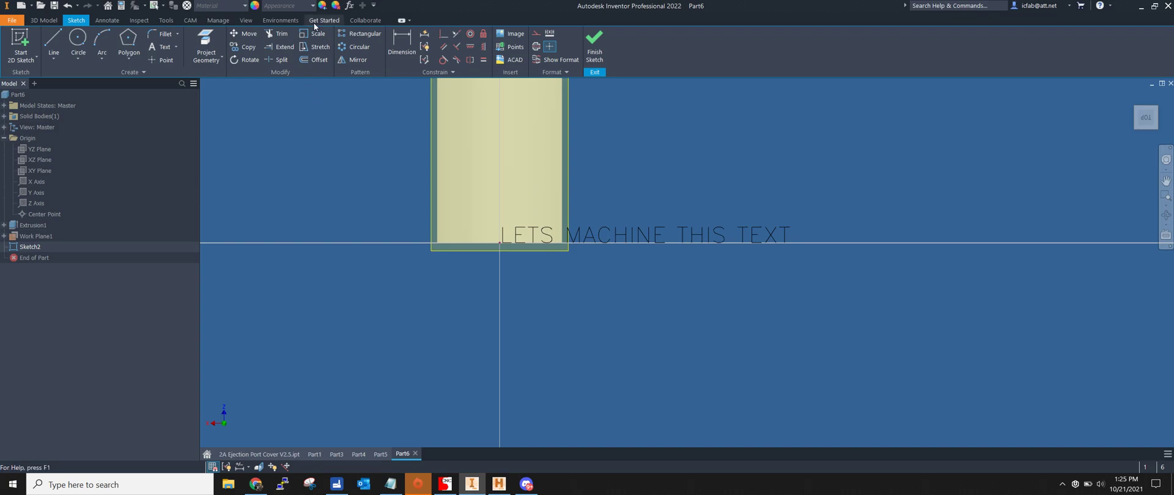
click(250, 34)
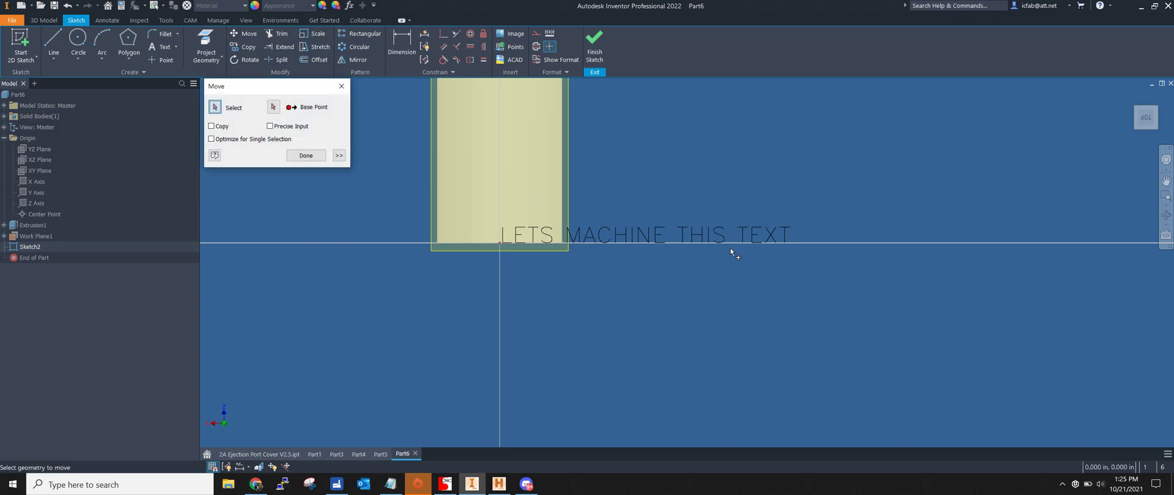
mouse_move(668, 210)
mouse_down()
mouse_move(743, 264)
mouse_move(843, 266)
mouse_up()
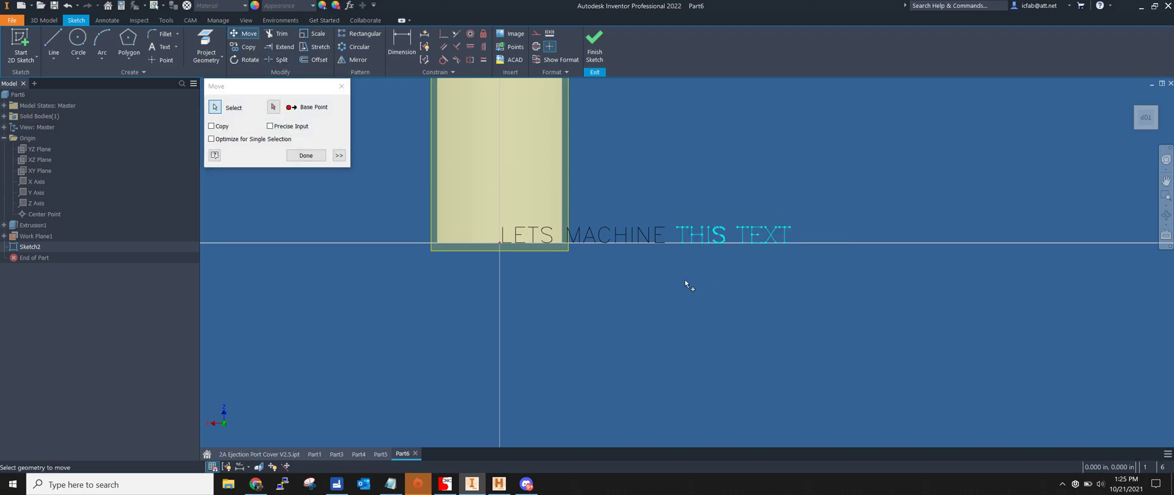
click(273, 107)
click(683, 228)
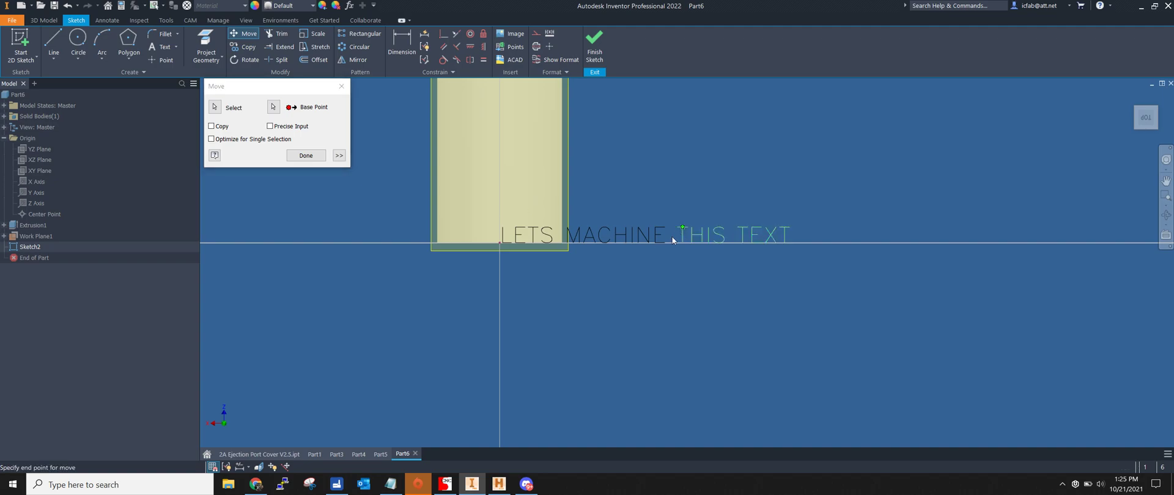
click(532, 260)
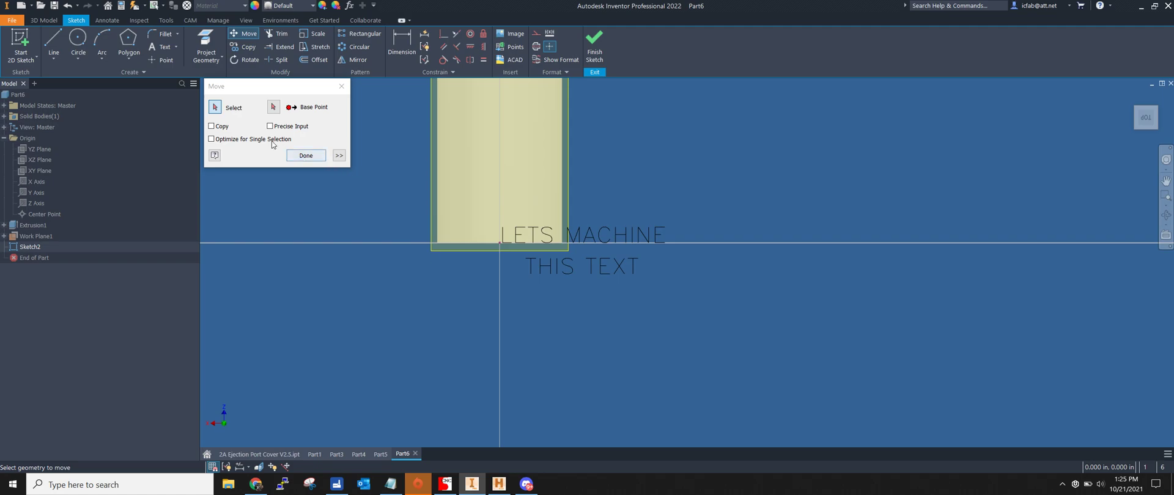
Centre both text lines inside the rectangle and finish the sketch.
drag(484, 208, 683, 301)
scroll(627, 318, down, 3)
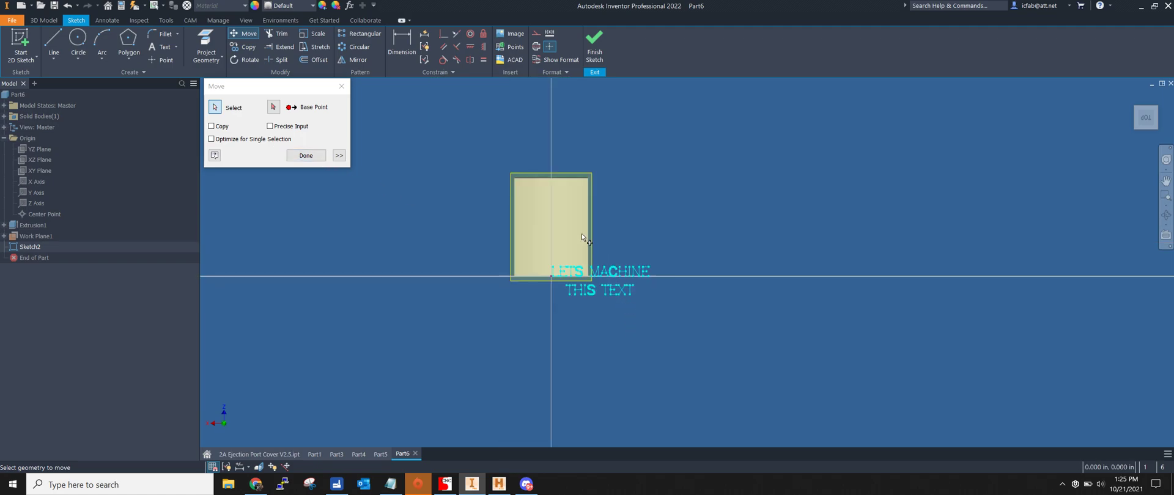
scroll(563, 232, up, 3)
click(274, 110)
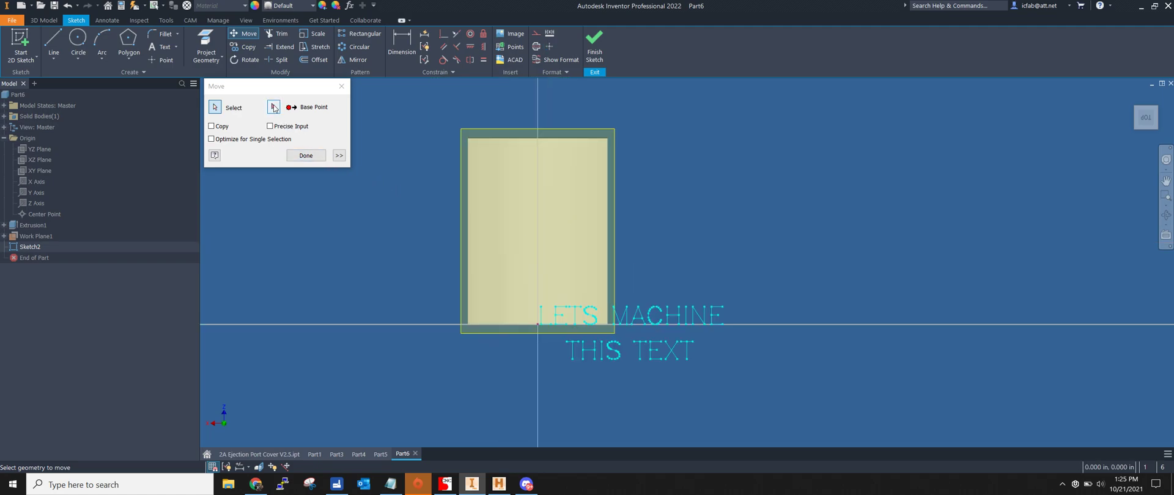
click(621, 325)
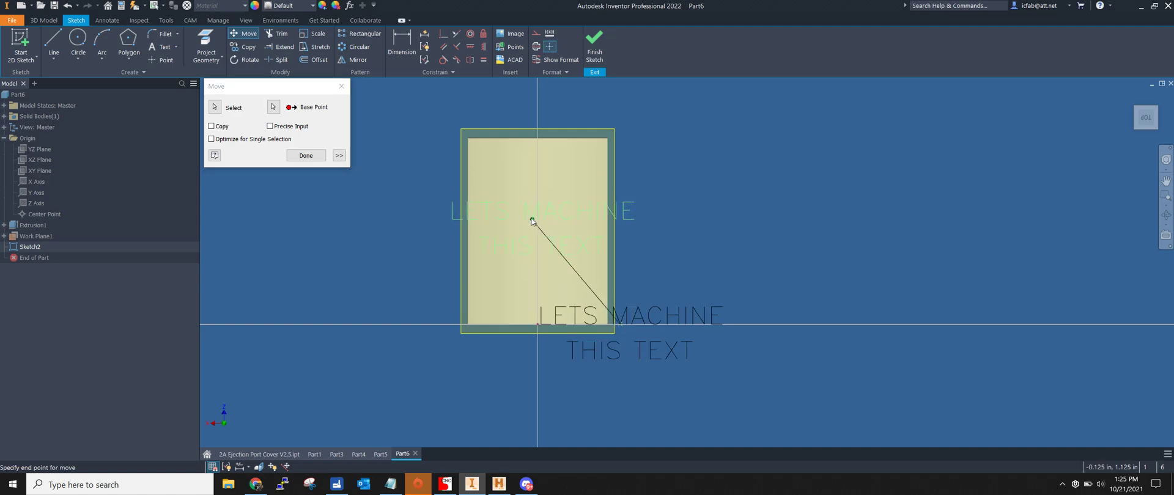
click(528, 219)
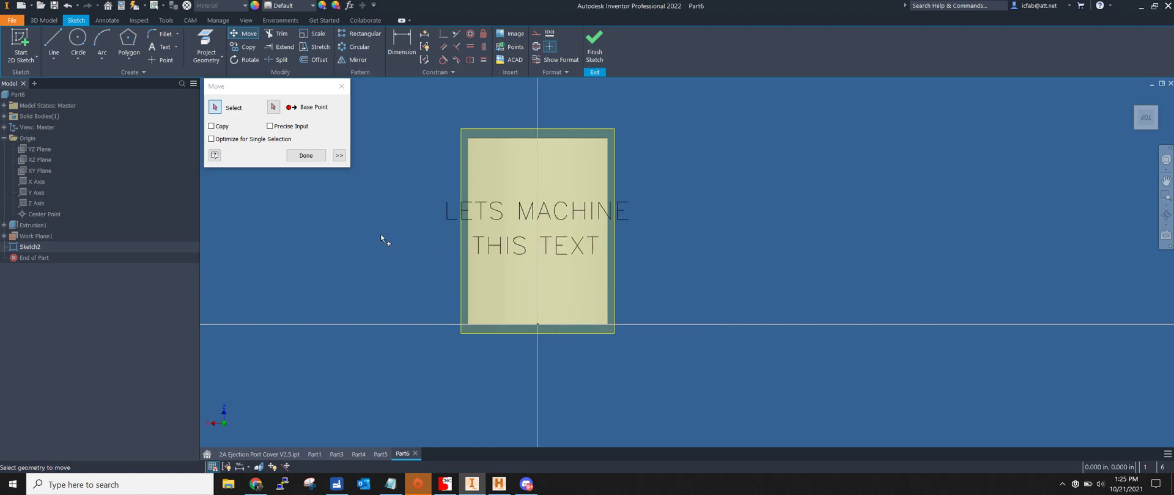
click(317, 157)
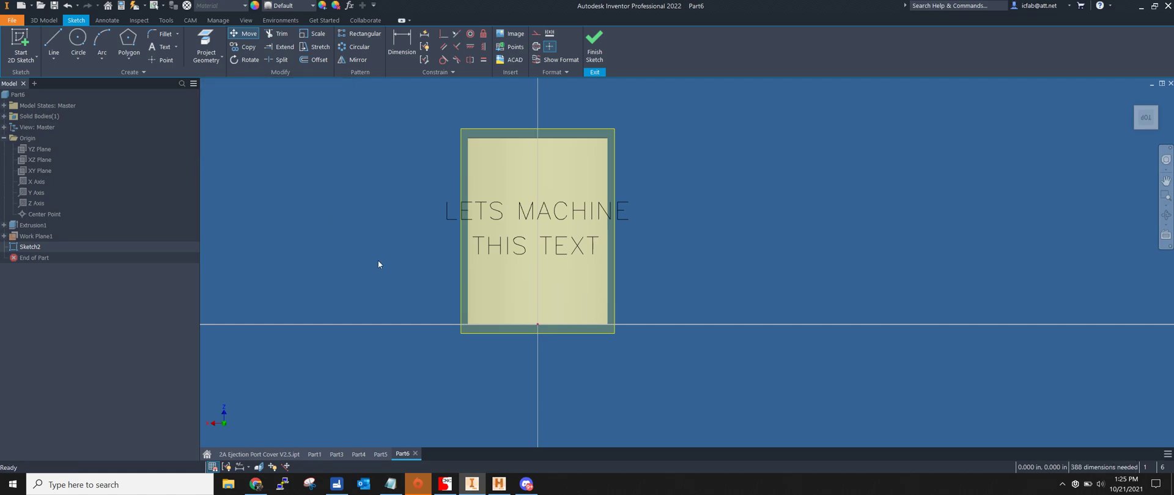
click(601, 40)
Start a Turning or mill/turn CAM setup with the cylinder as the rotary axis.
mouse_move(549, 211)
shift+middle_down()
mouse_move(446, 166)
mouse_move(317, 241)
mouse_move(686, 250)
mouse_move(466, 192)
shift+middle_up()
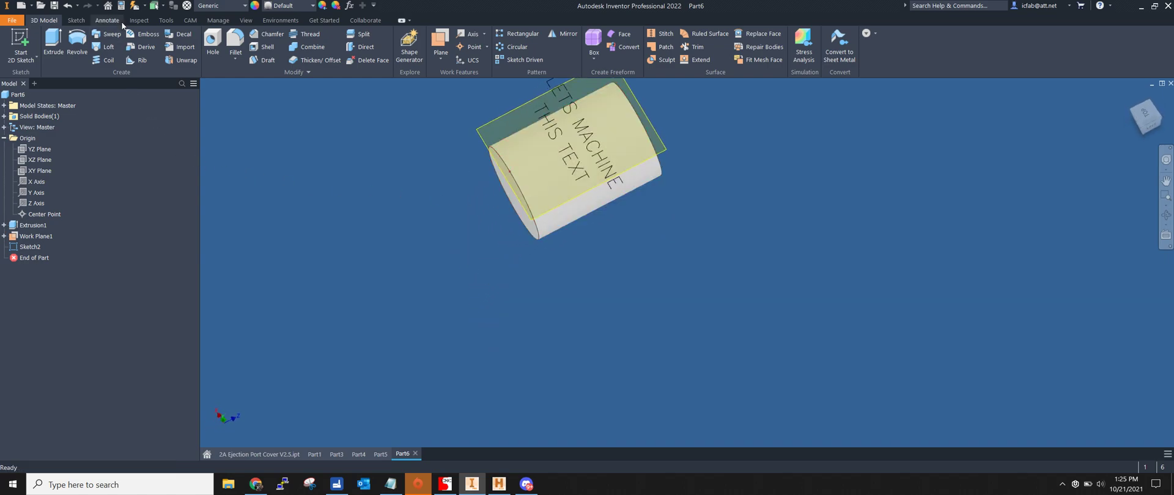
click(190, 20)
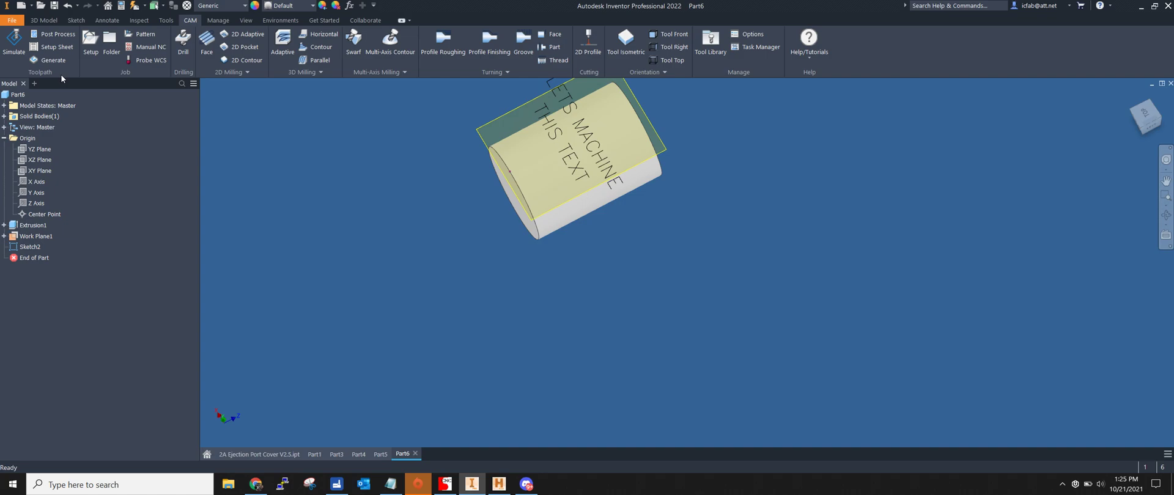
click(91, 40)
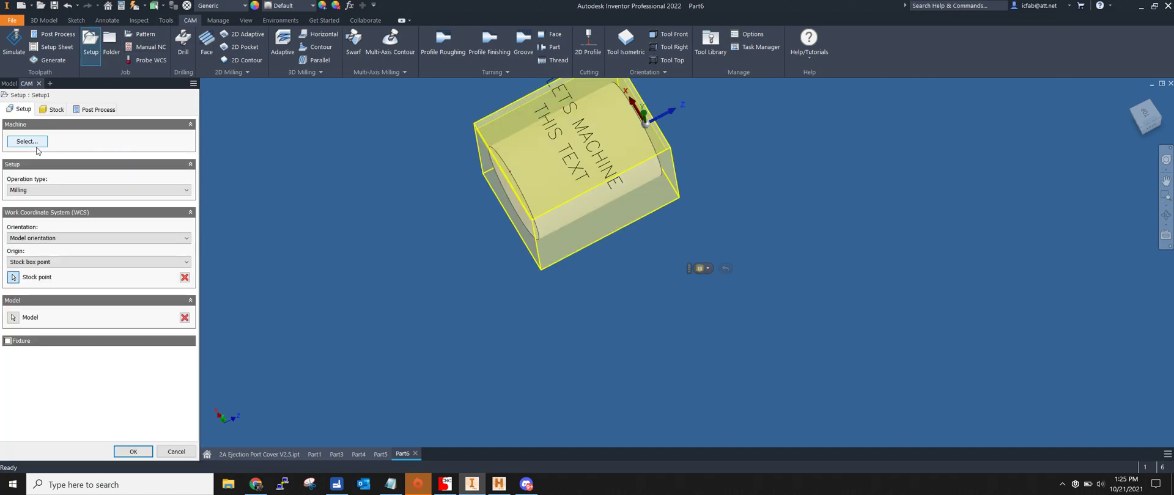
click(61, 190)
click(61, 209)
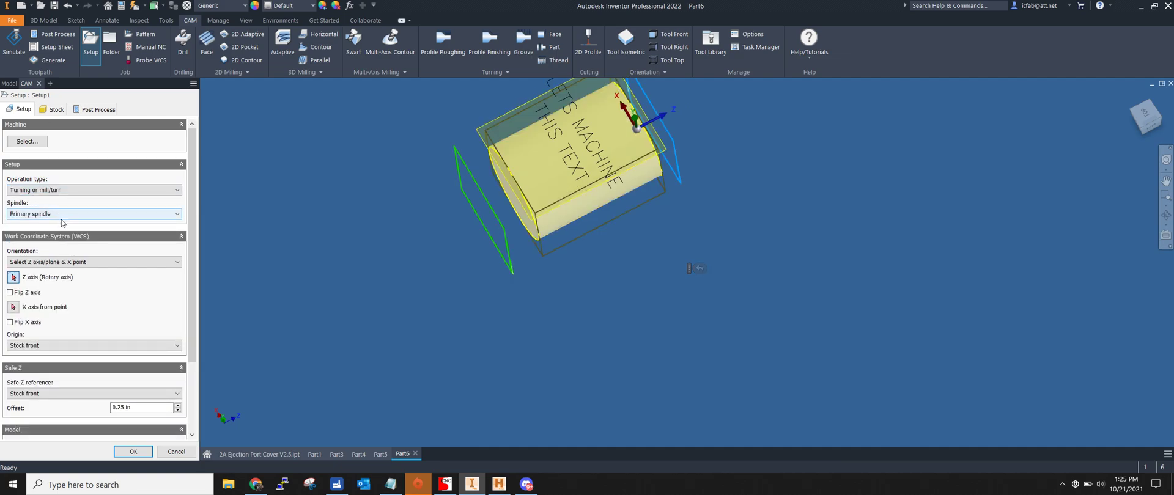
click(604, 204)
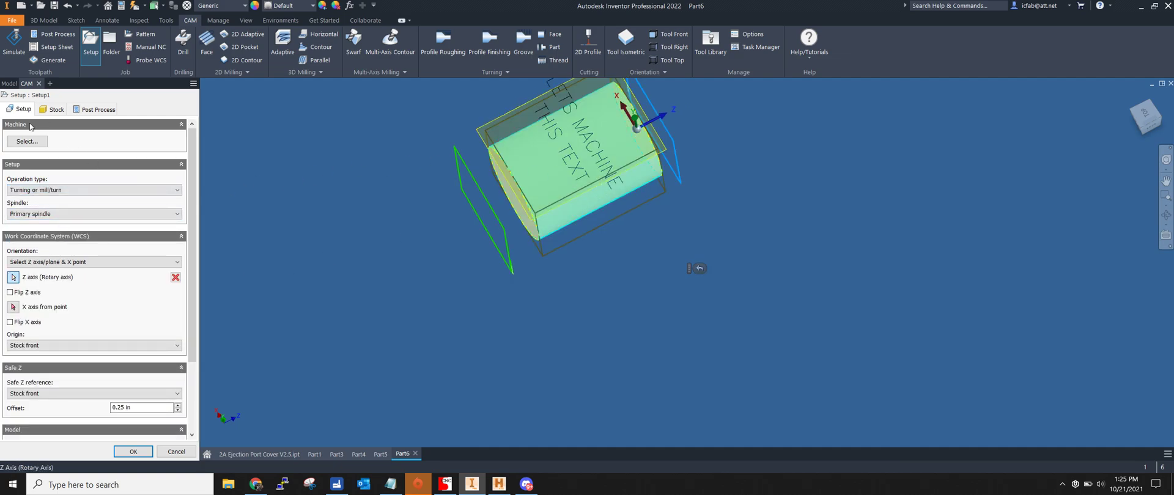
Set stock mode to From solid using the cylinder and create Setup1.
click(53, 109)
click(36, 150)
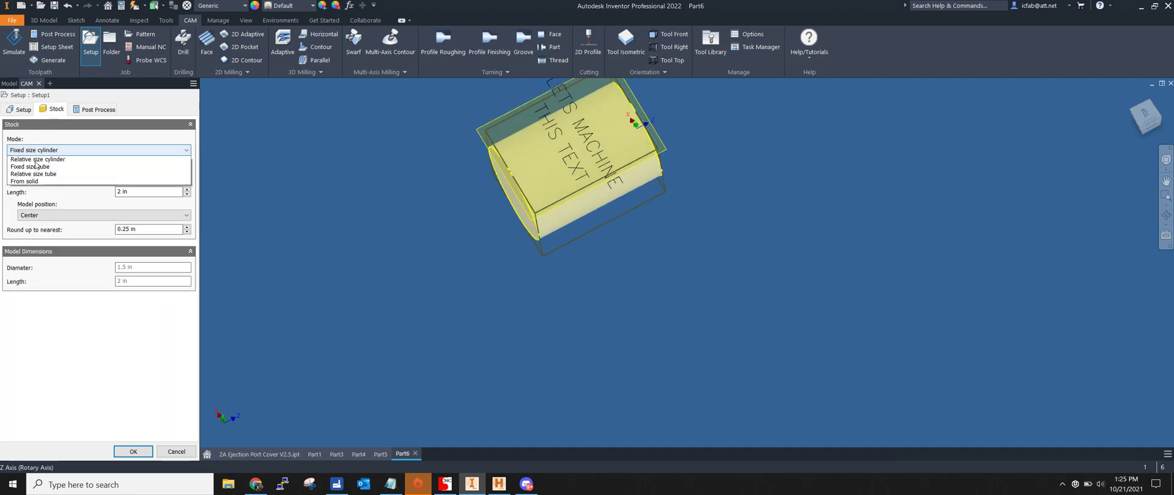
click(52, 208)
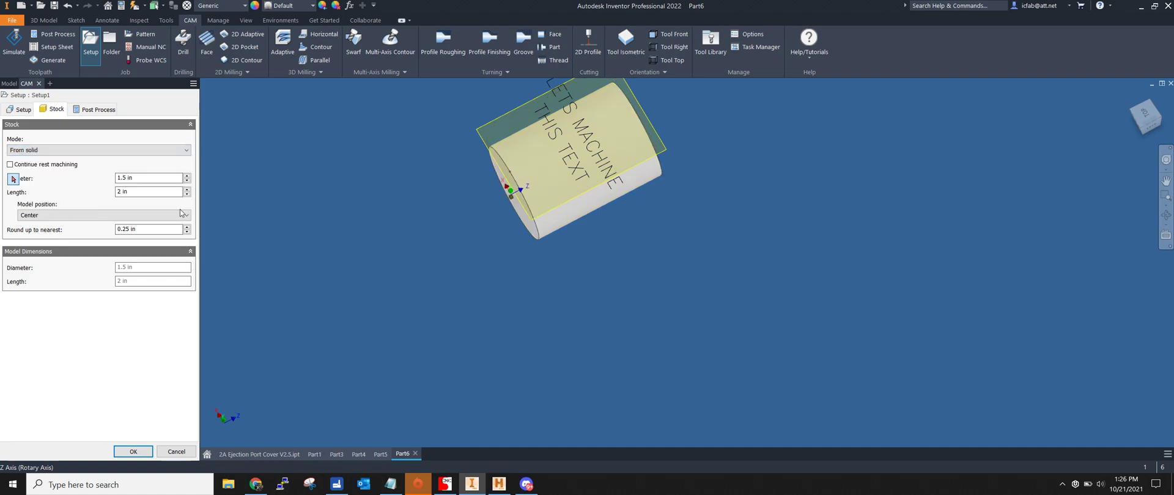
click(583, 206)
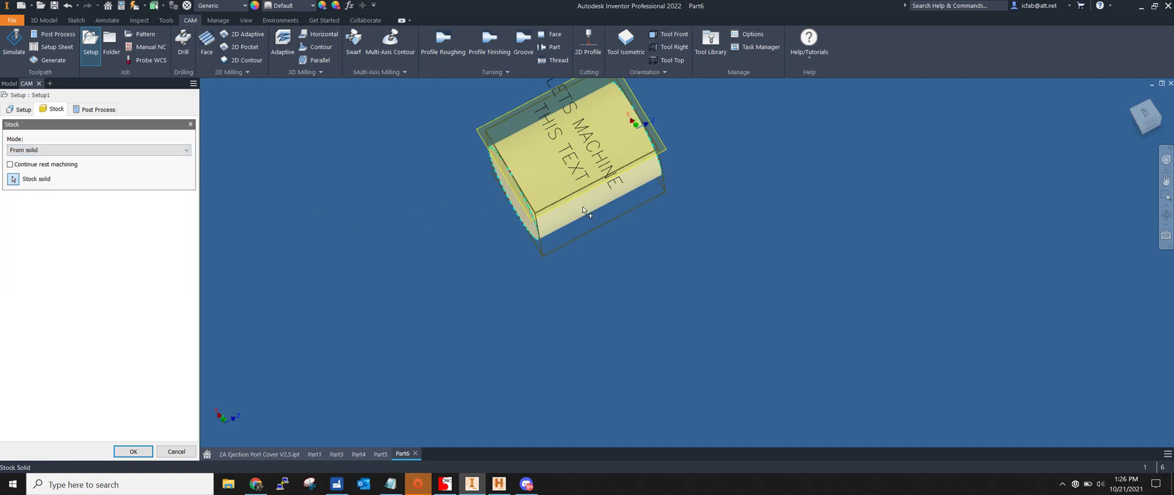
click(101, 110)
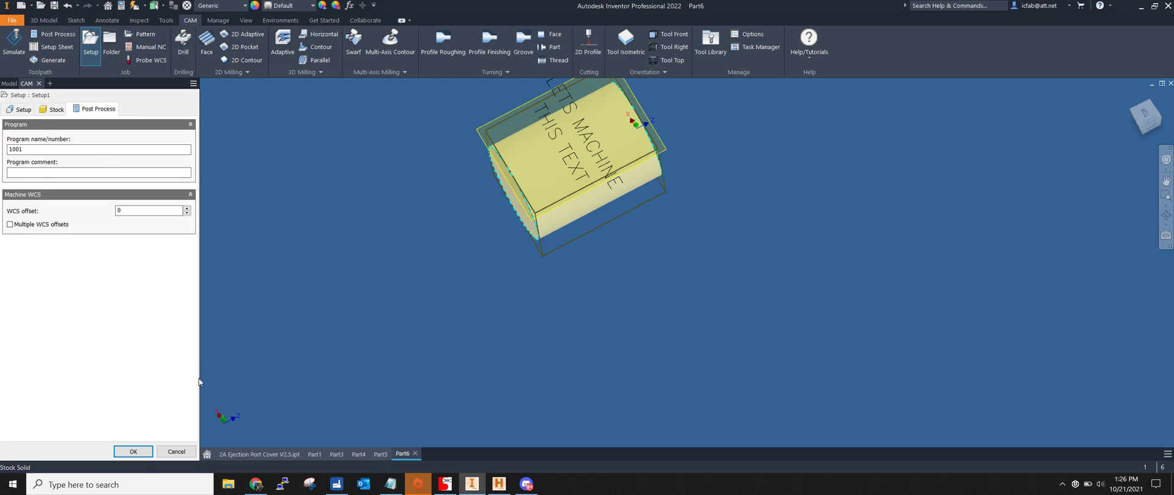
click(133, 452)
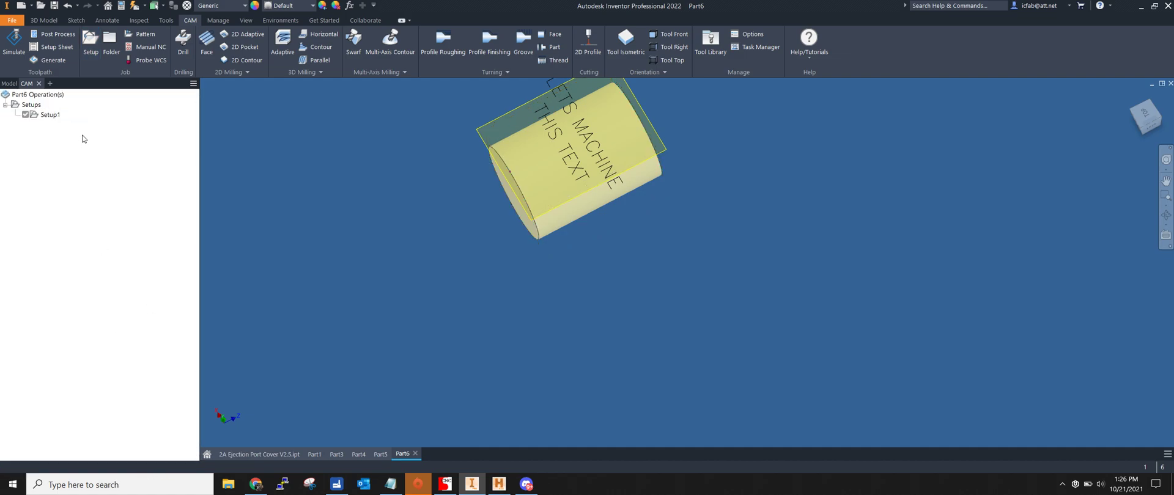
scroll(339, 255, up, 2)
scroll(516, 233, down, 2)
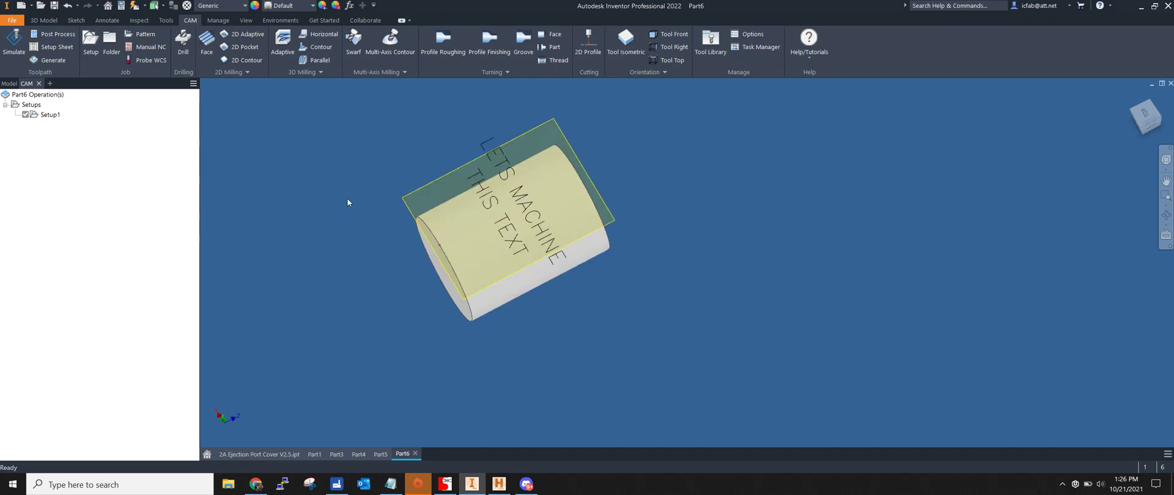
click(50, 115)
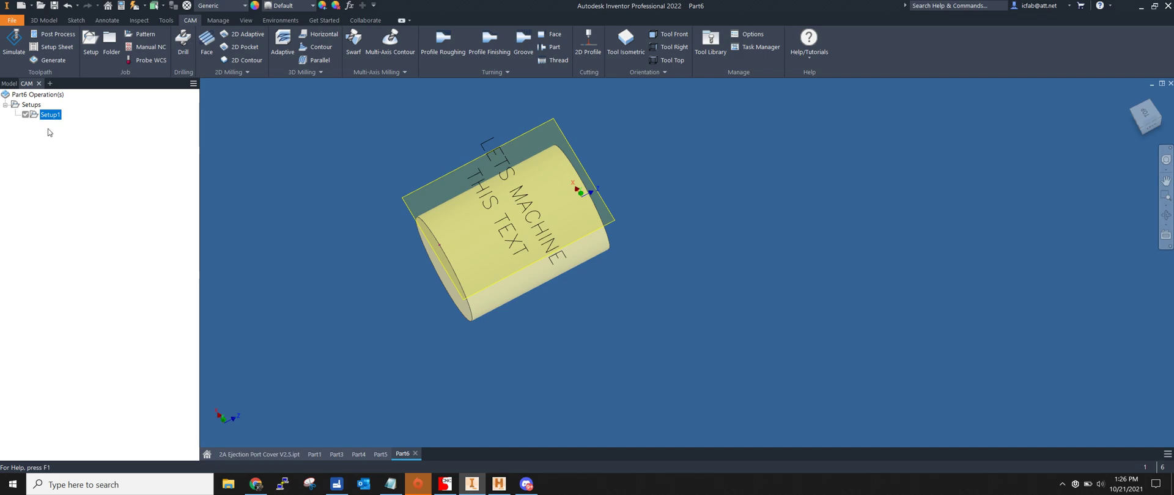
Create a 2D Contour operation using tool #1, the Ø1/32" ball end mill.
click(245, 59)
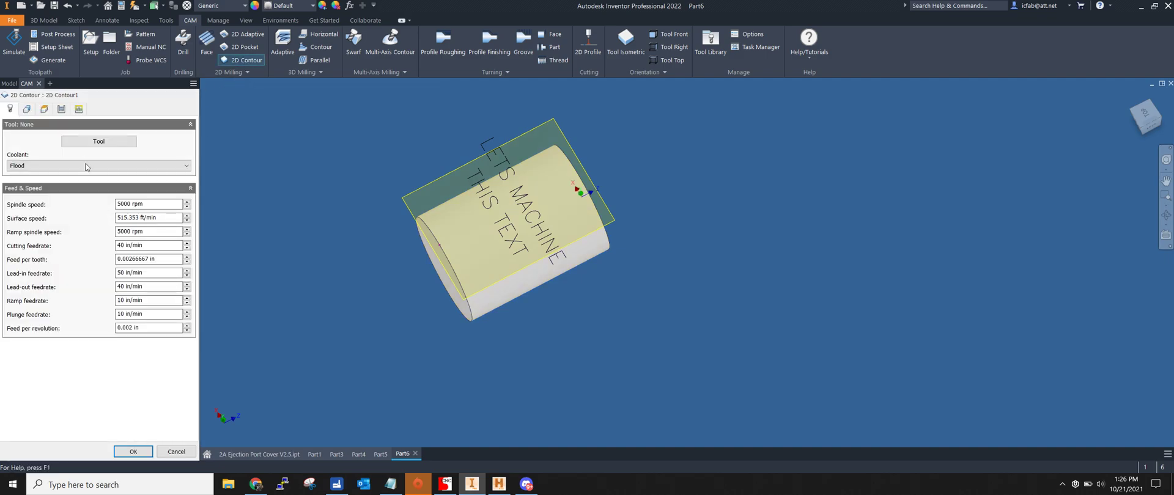
click(99, 142)
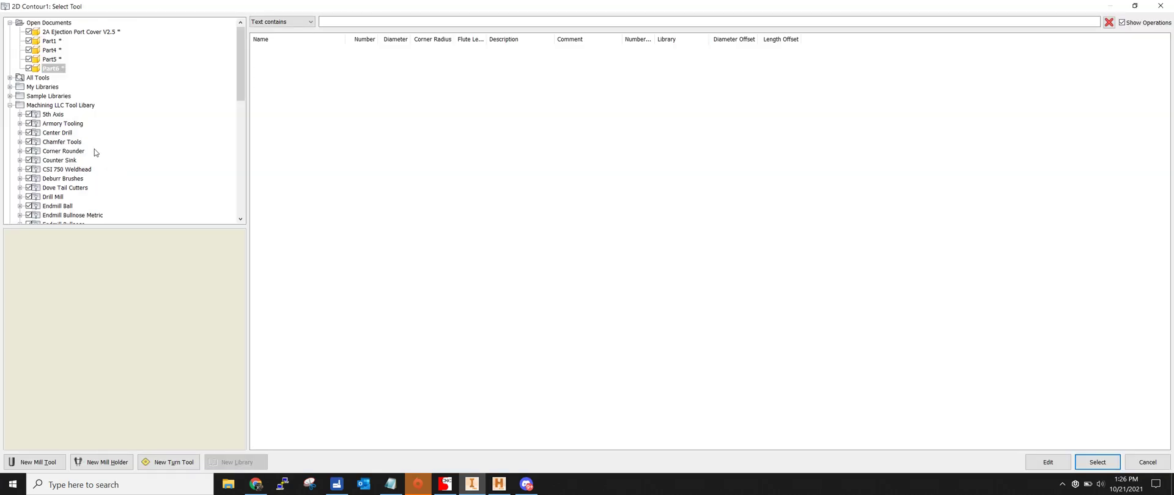
scroll(94, 178, down, 1)
click(94, 178)
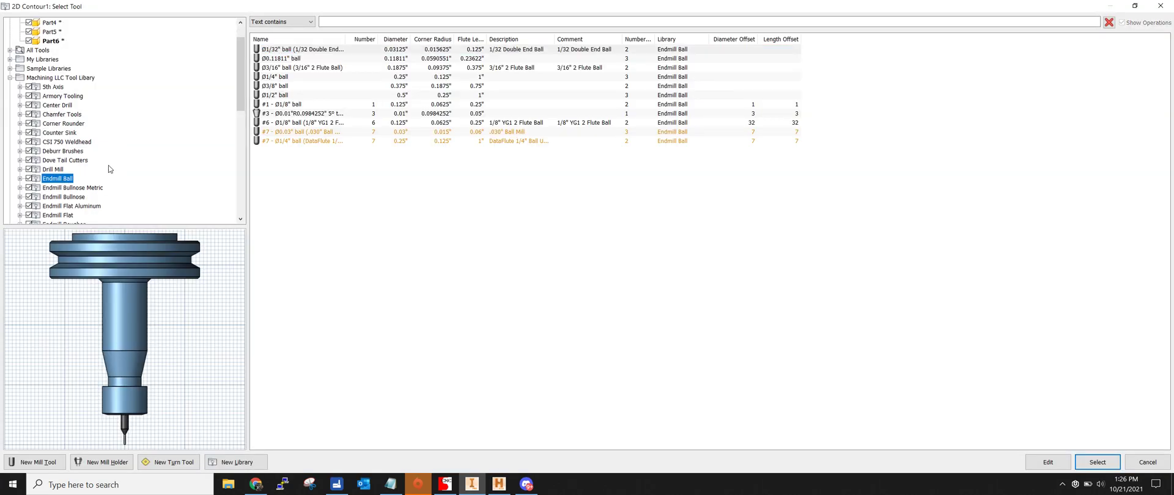
click(295, 52)
click(1098, 463)
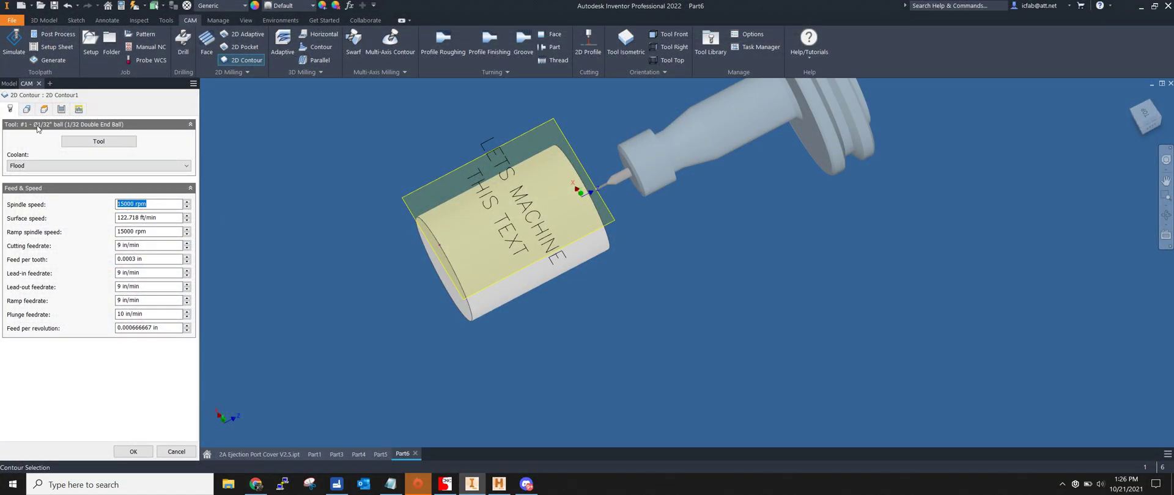
click(27, 110)
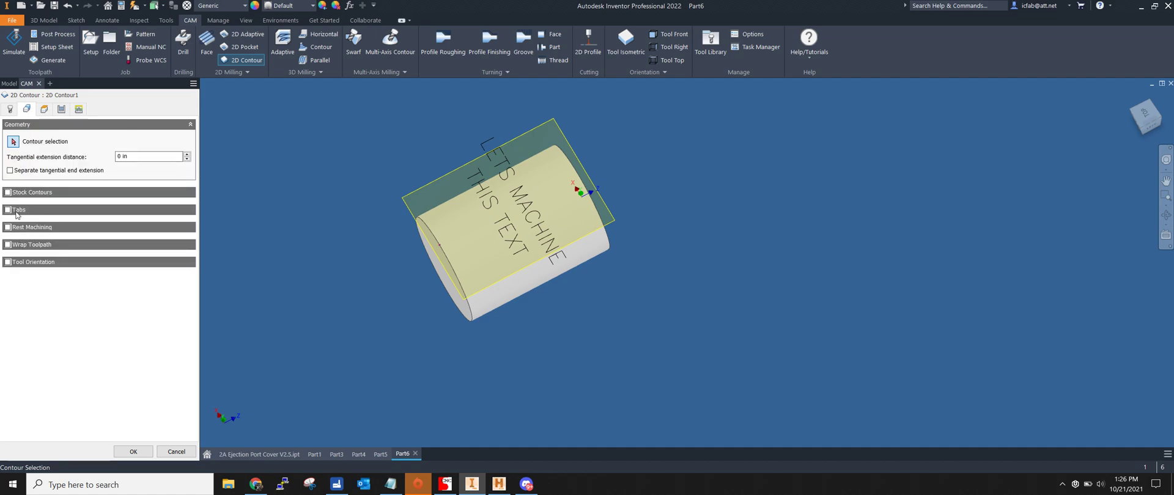
Enable Wrap Toolpath on the 0.75 in cylinder and select Sketch2 as the contour geometry.
click(9, 244)
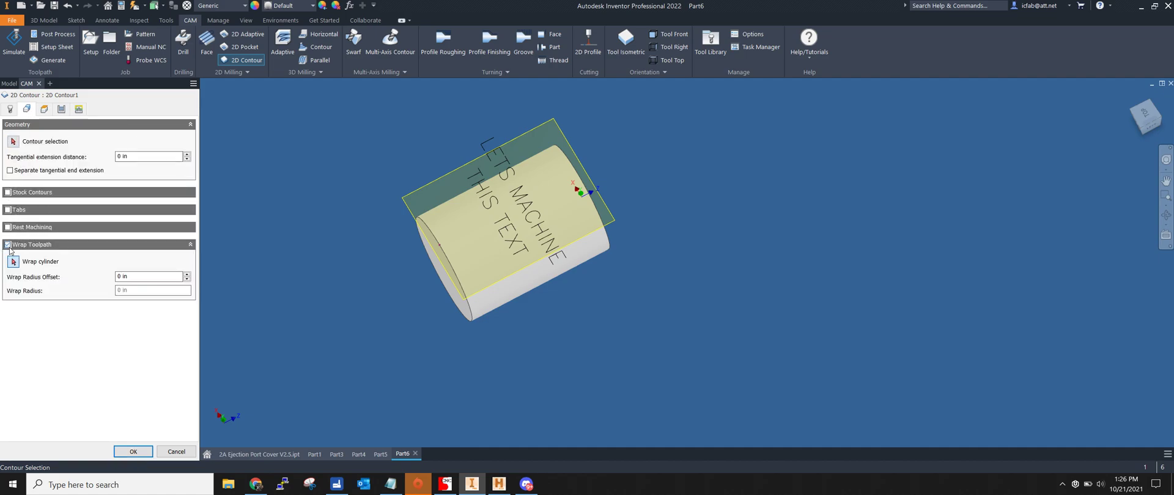
click(510, 293)
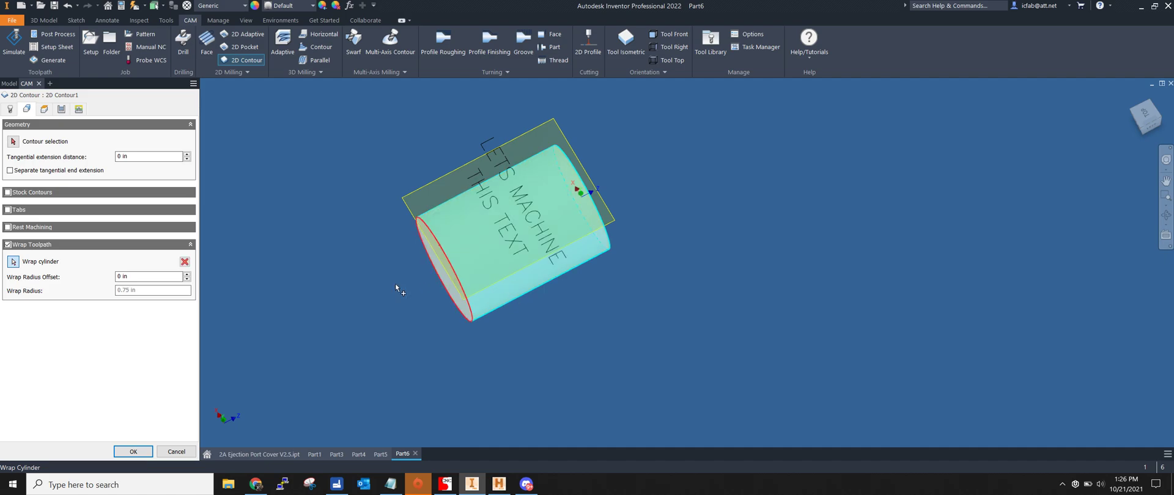
click(127, 278)
click(14, 142)
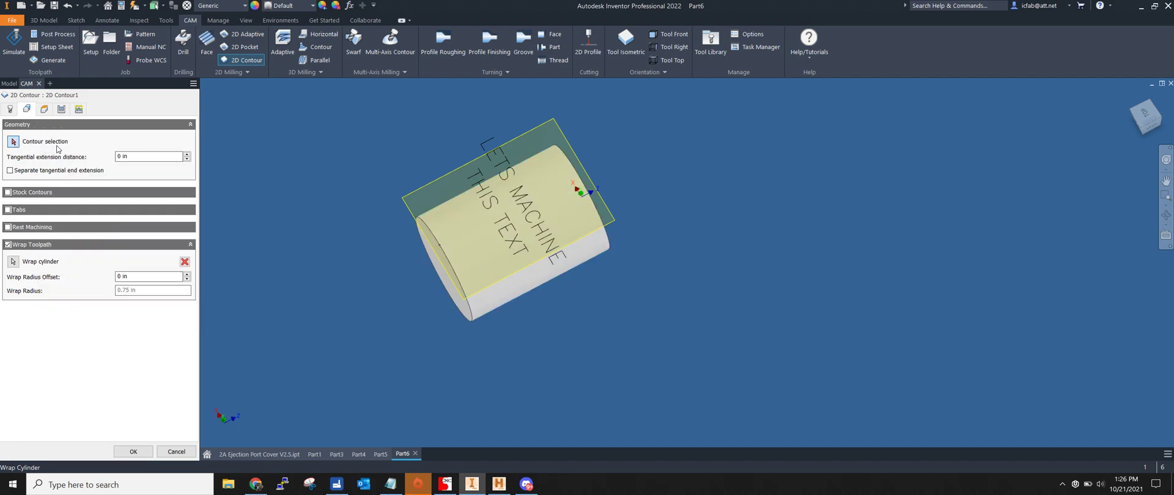
scroll(507, 165, up, 5)
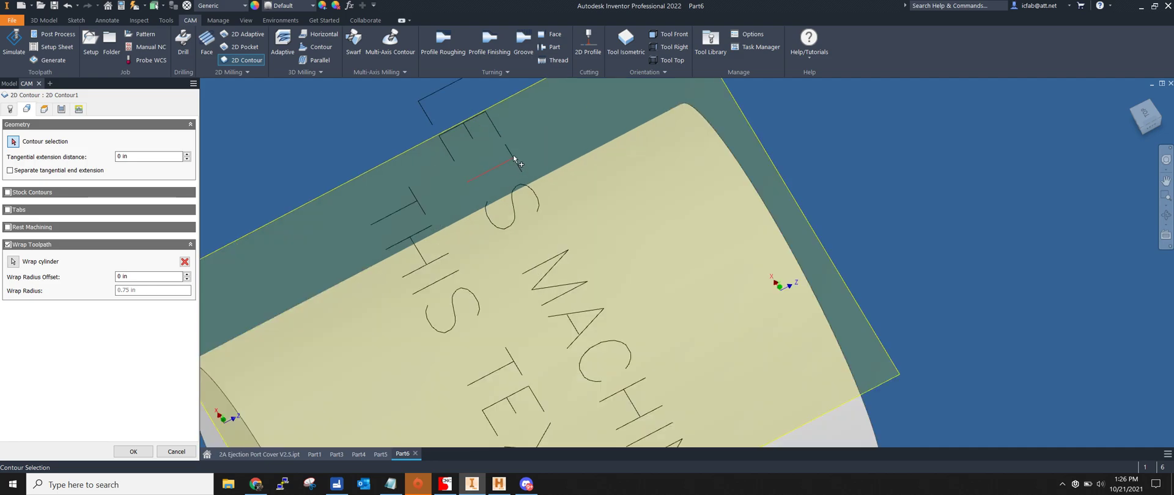
scroll(523, 204, down, 3)
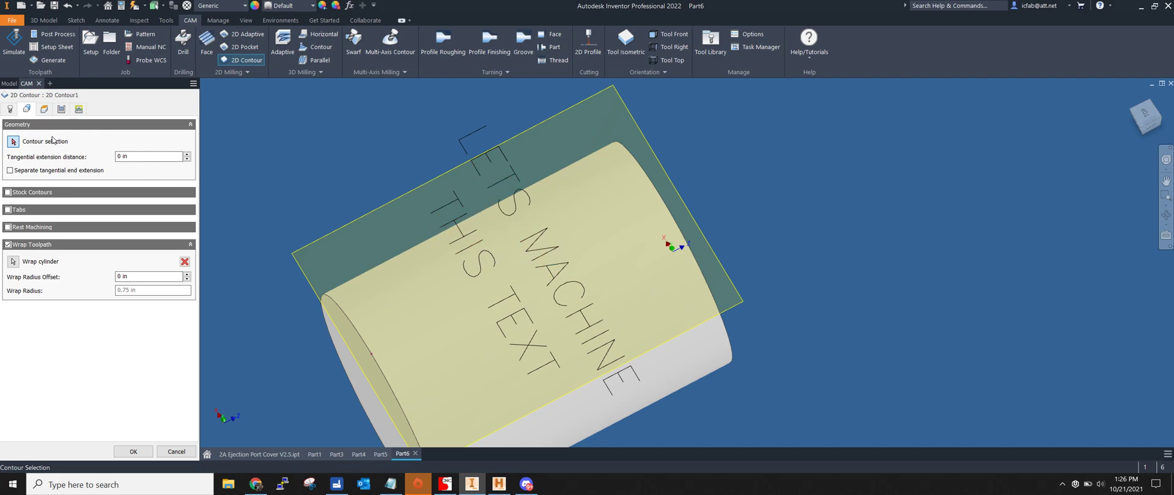
click(9, 84)
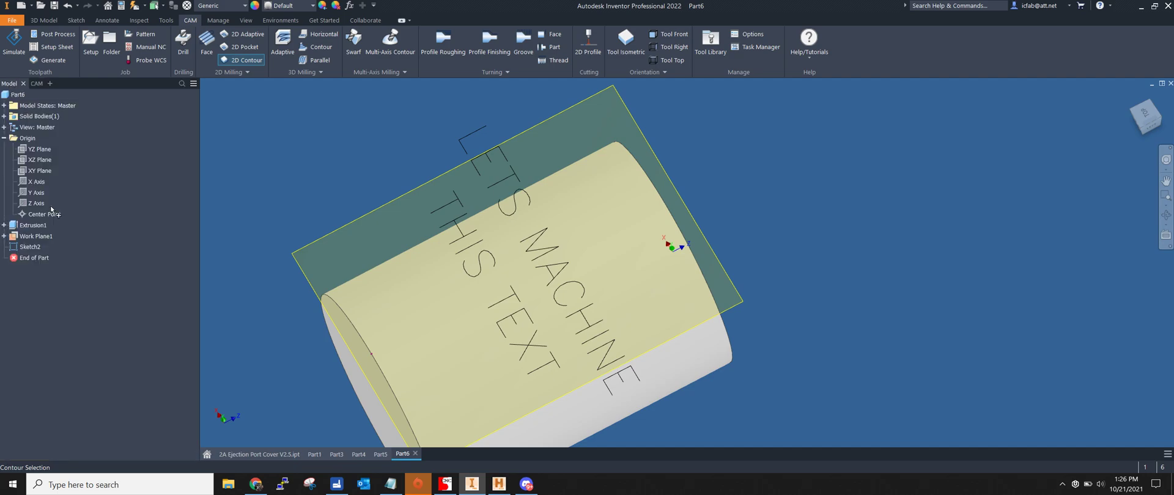
click(30, 247)
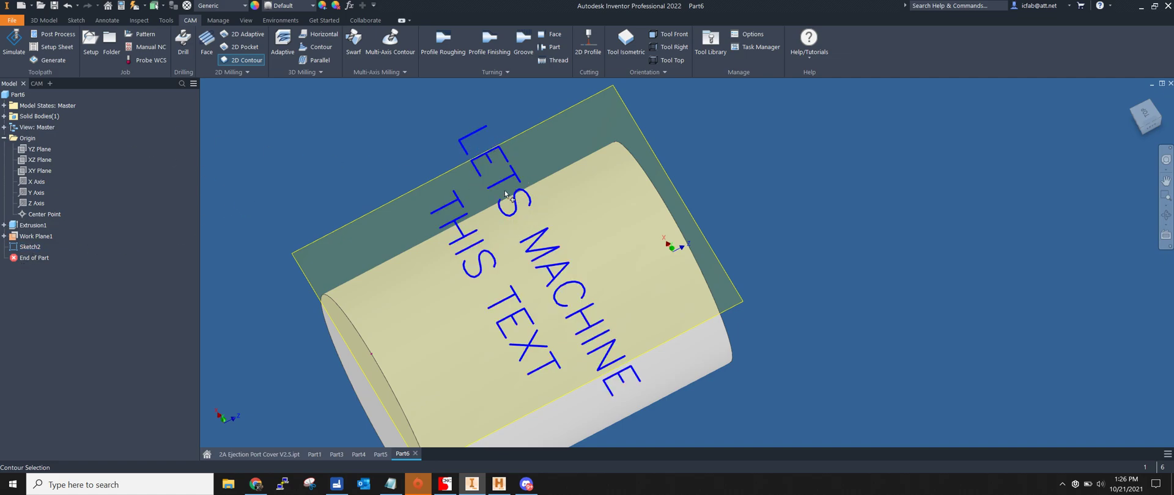
Set compensation type to Off, untick lead-in and lead-out, and generate the toolpath.
click(35, 83)
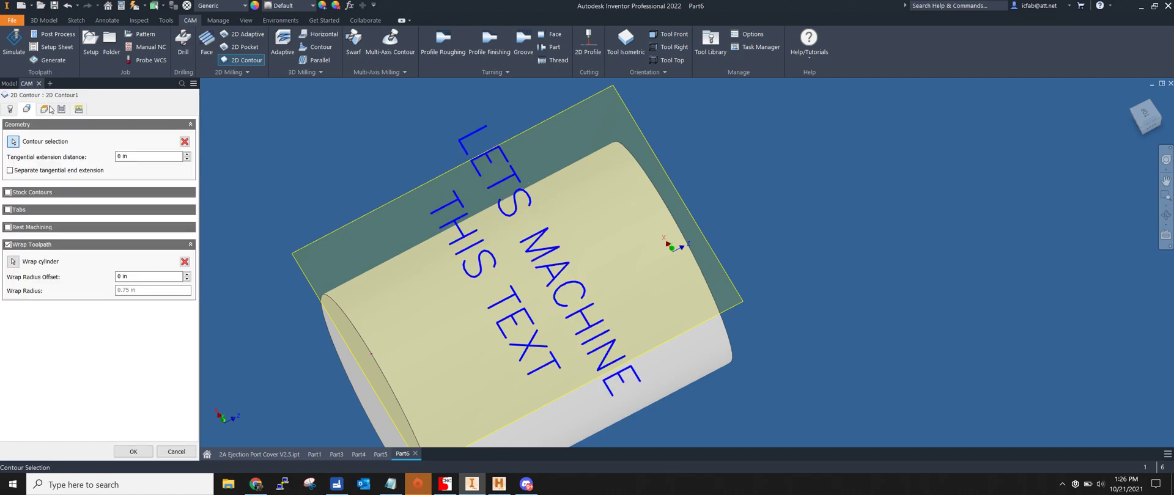
click(42, 109)
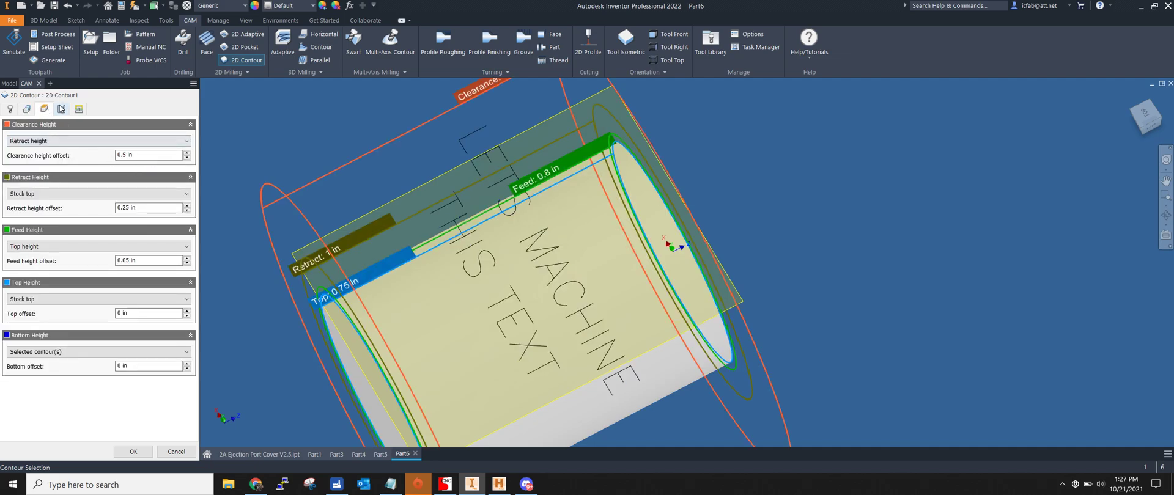
click(61, 109)
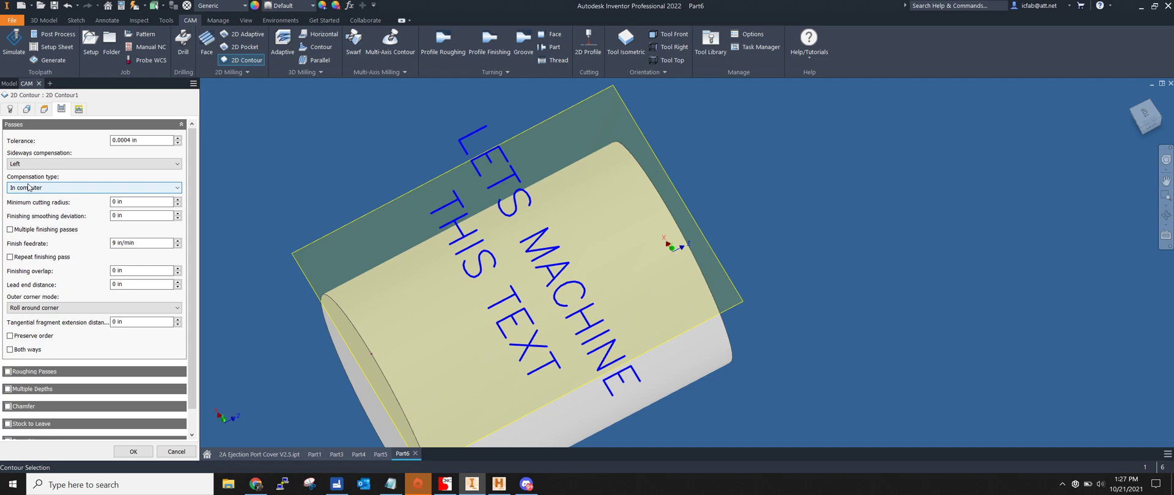
click(48, 188)
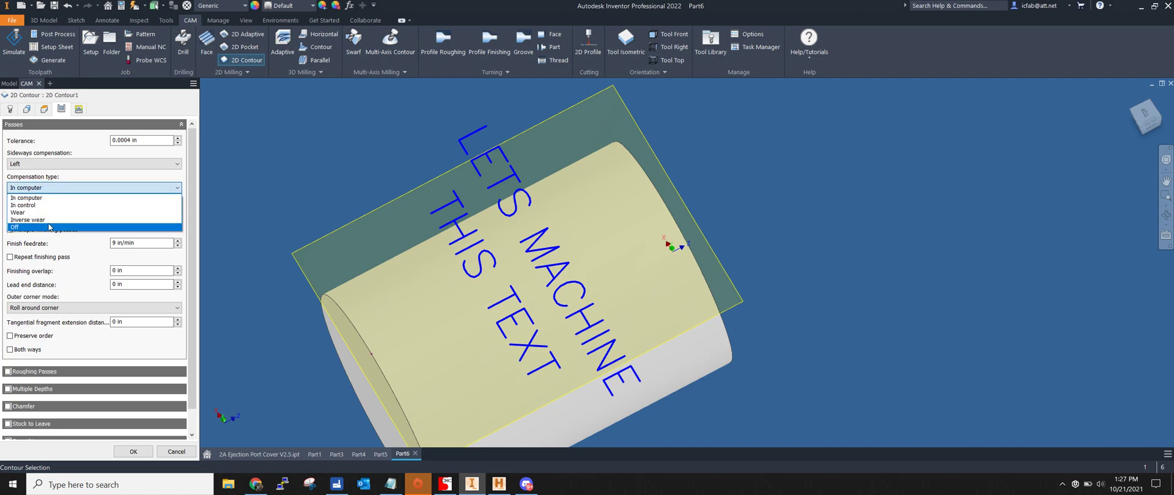
click(49, 226)
click(77, 109)
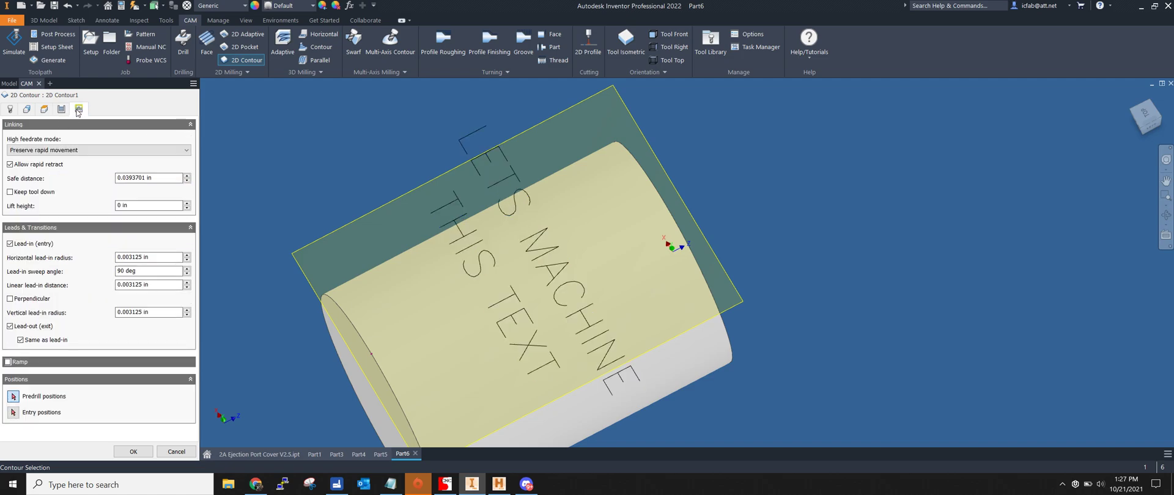
click(10, 244)
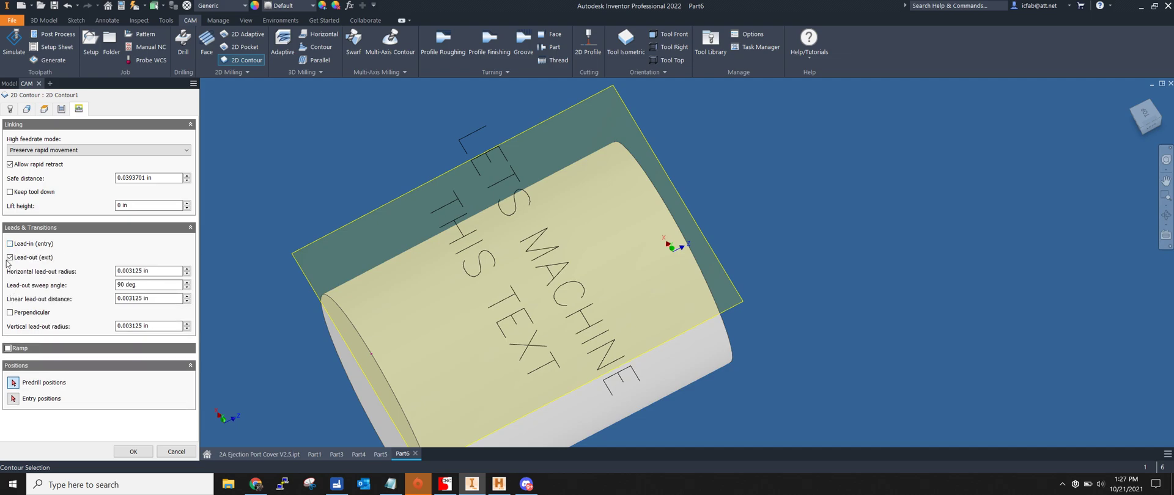
click(10, 258)
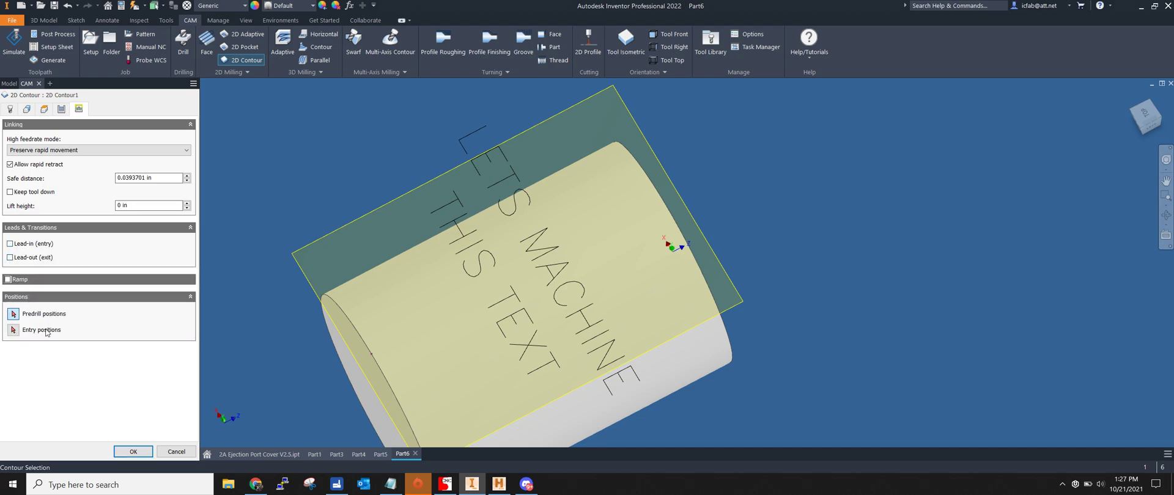
click(136, 453)
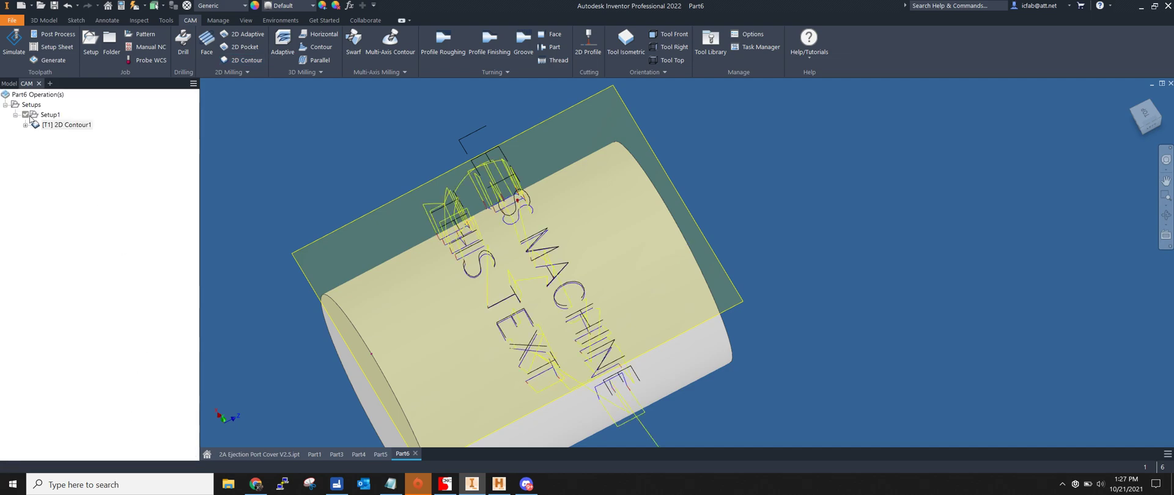
Hide Sketch2 and Work Plane1 from the Model browser.
click(9, 84)
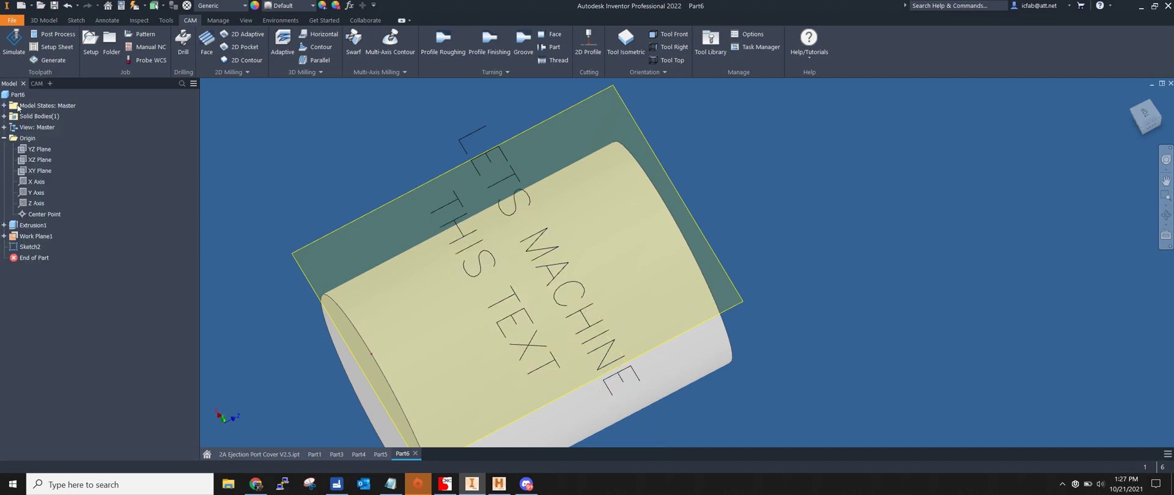
right_click(32, 247)
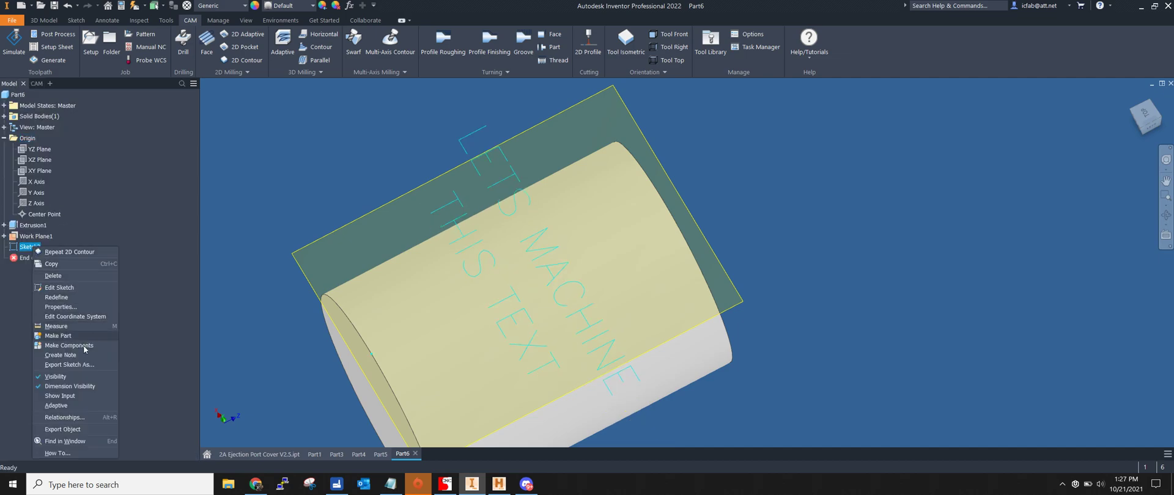
click(66, 377)
right_click(34, 236)
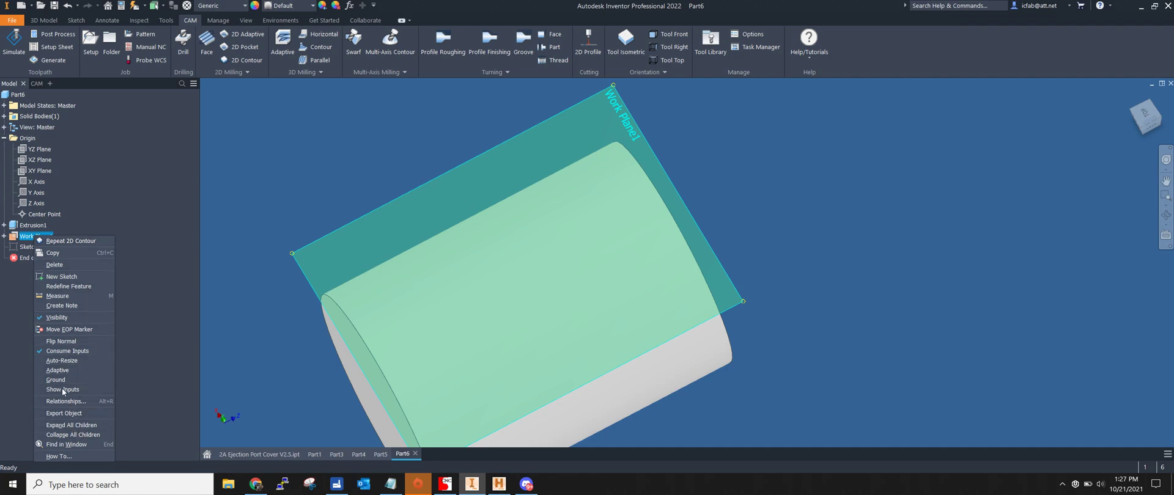
click(57, 317)
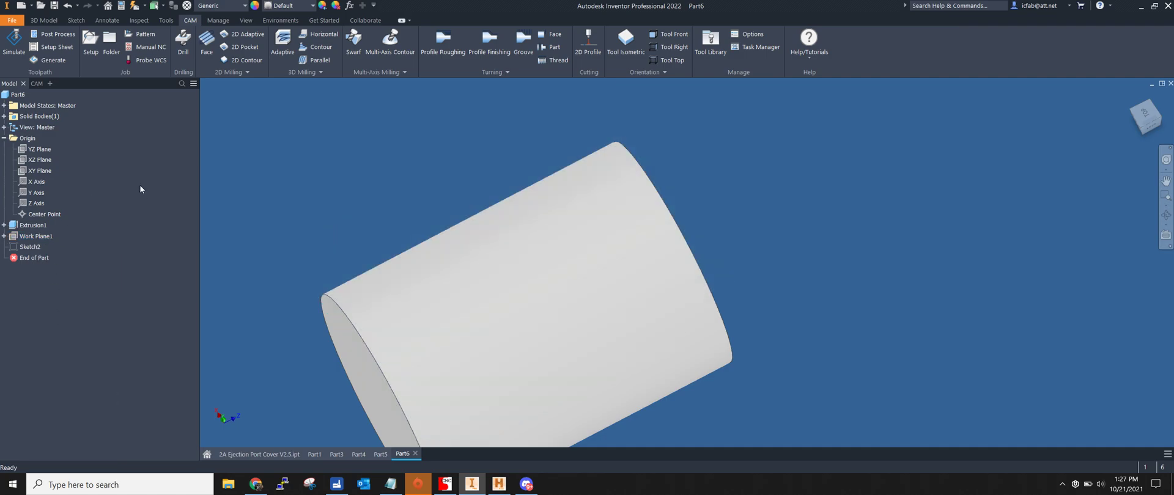
click(39, 83)
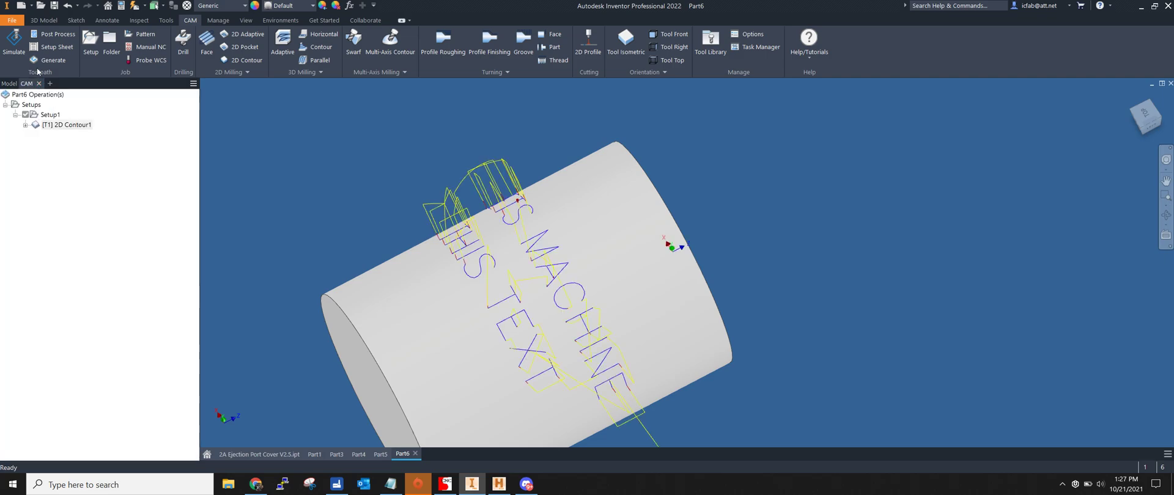
Play the 2D Contour1 simulation with colorization set to Operation, then close it.
click(14, 40)
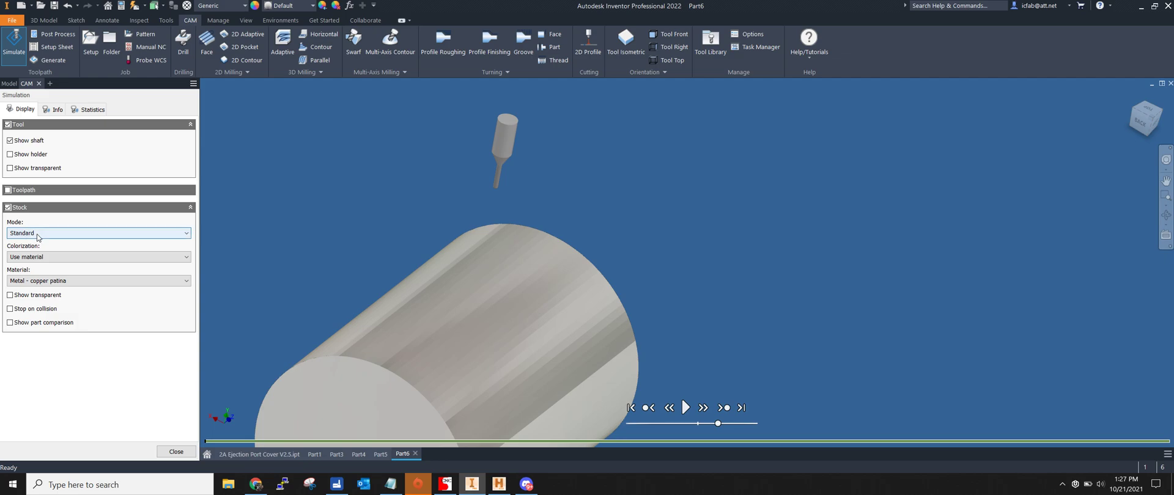
click(38, 256)
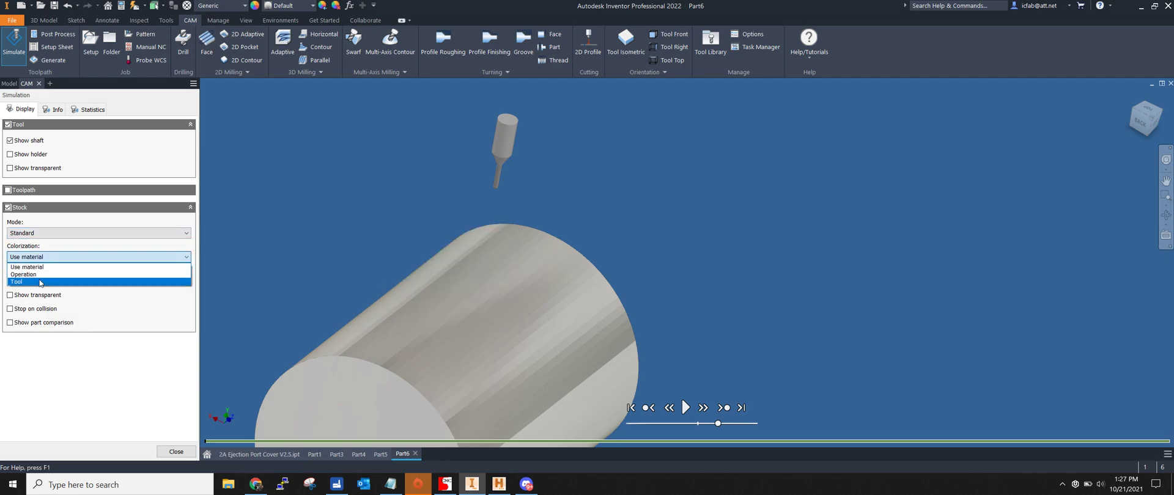
click(37, 275)
click(686, 408)
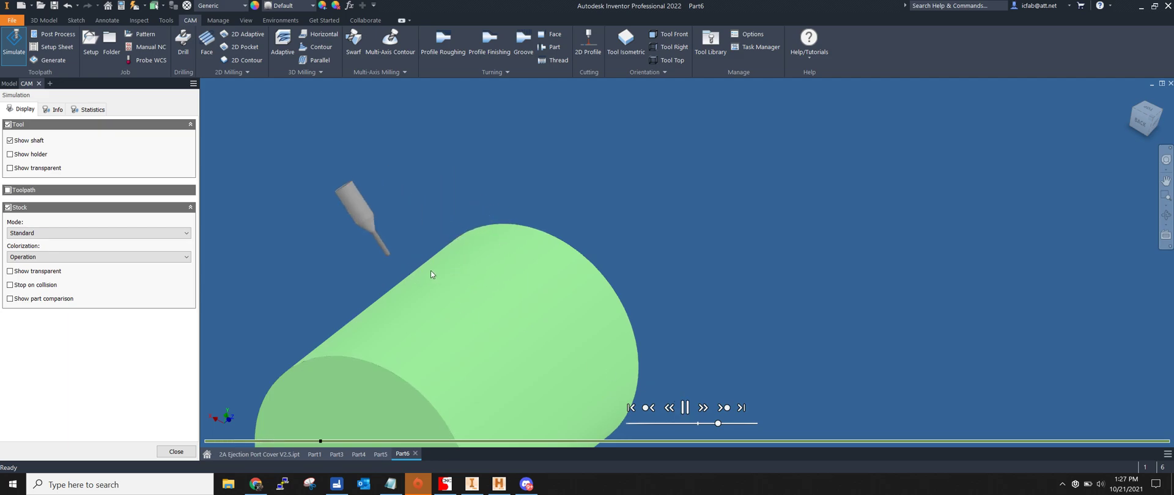
click(165, 452)
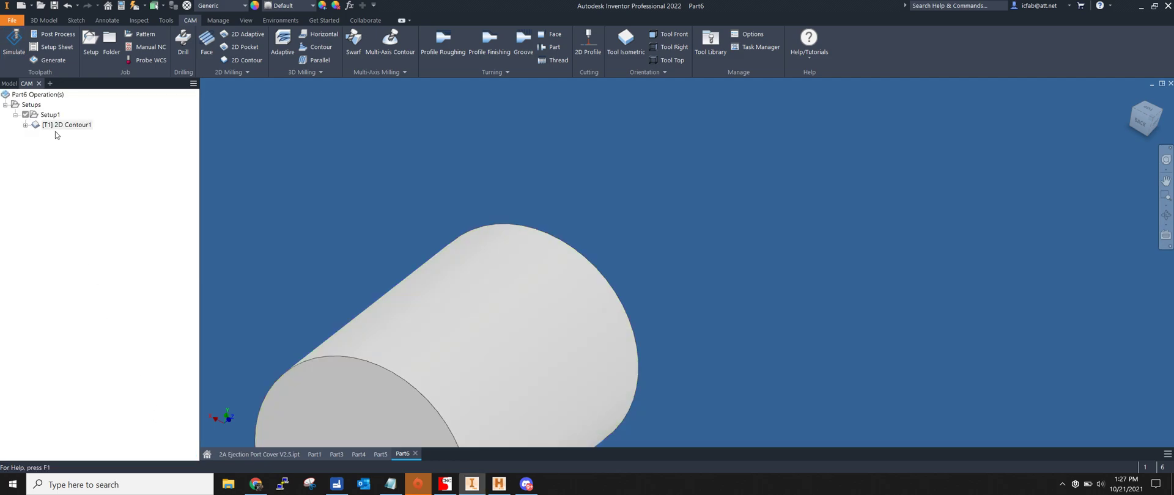
Give 2D Contour1 an axial stock to leave of -.005 in and regenerate its toolpath.
click(63, 125)
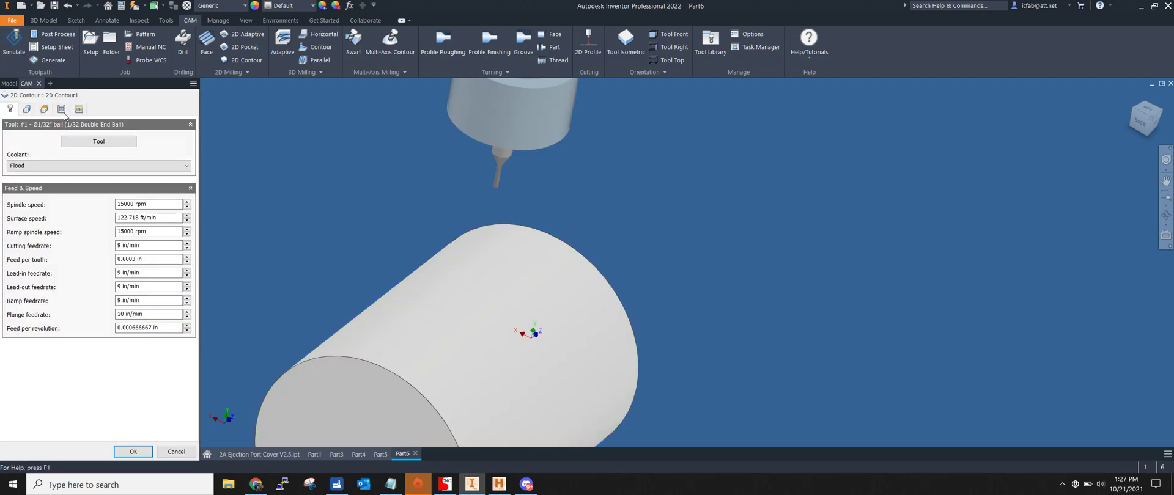
click(61, 110)
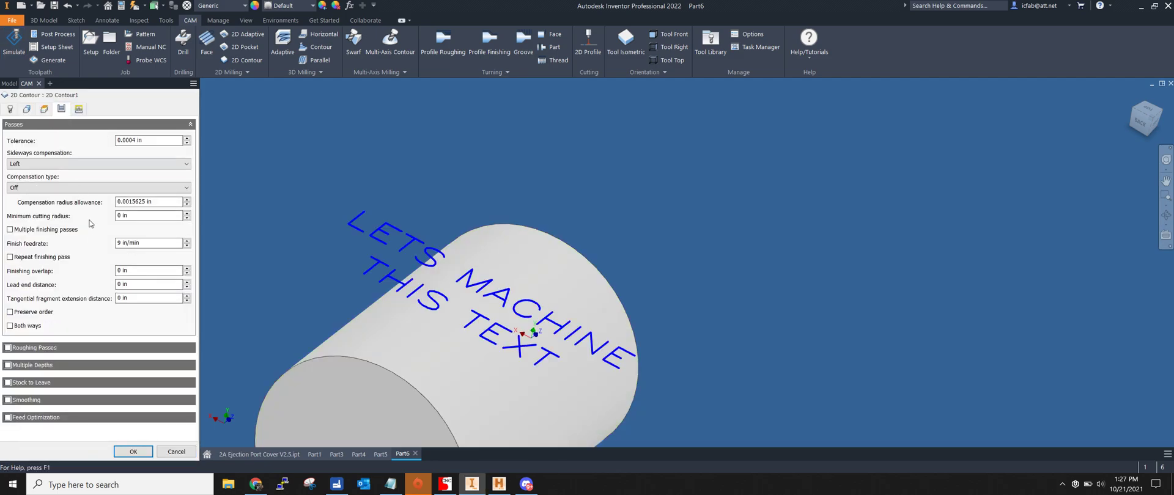
click(7, 383)
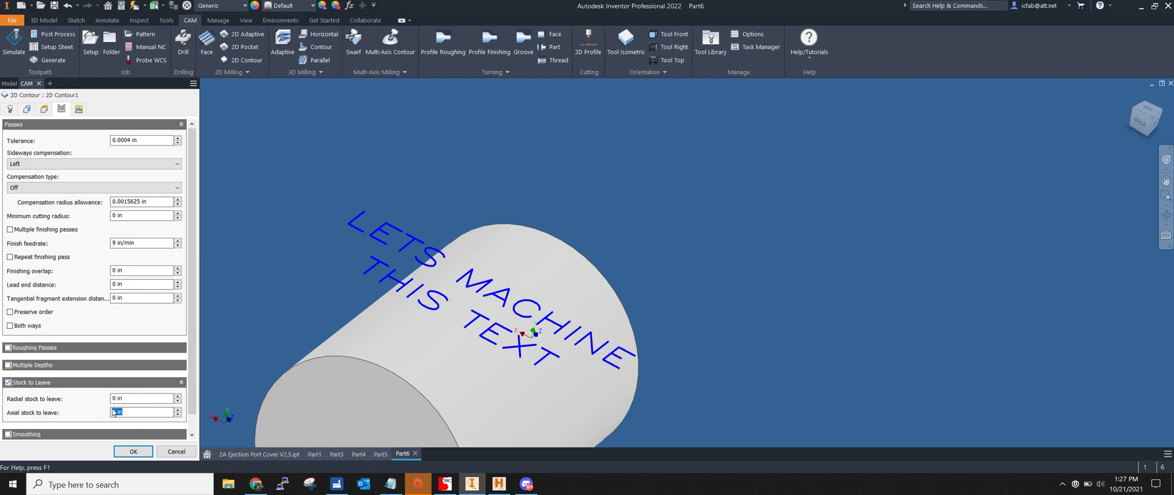
text(-.005)
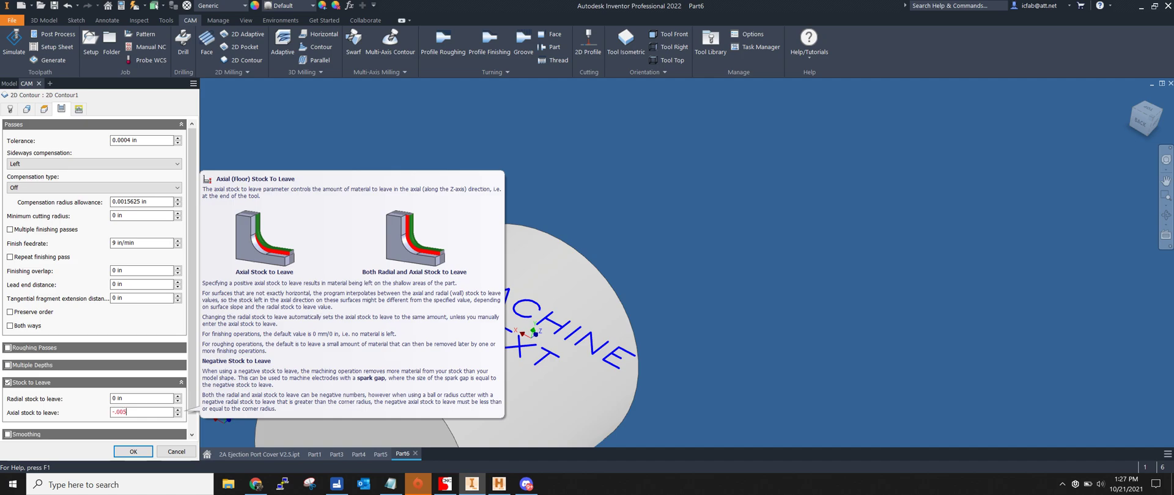
click(133, 450)
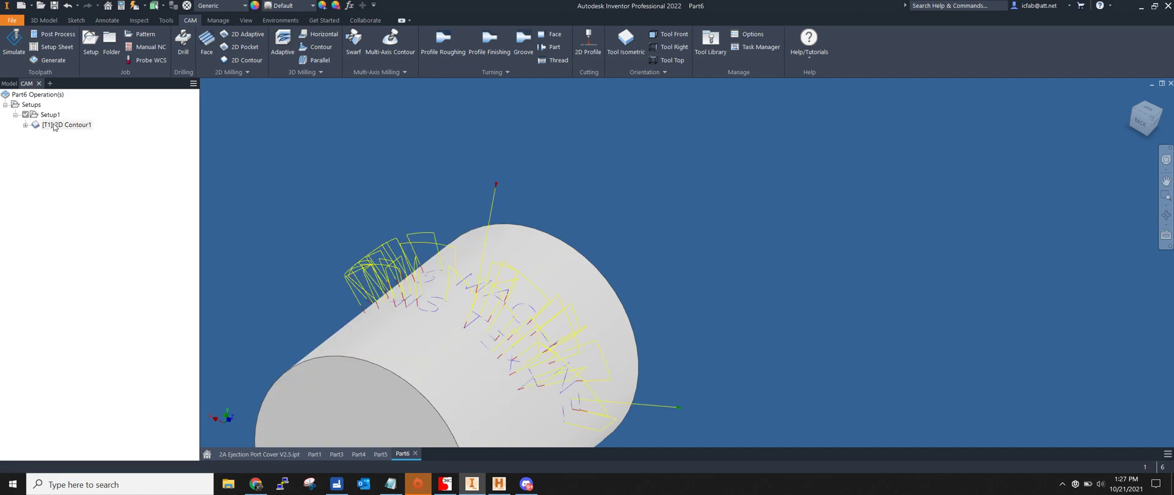
Play the updated contour's simulation and orbit to inspect 'LETS MACHINE THIS TEXT' engraved on the cylinder.
click(11, 40)
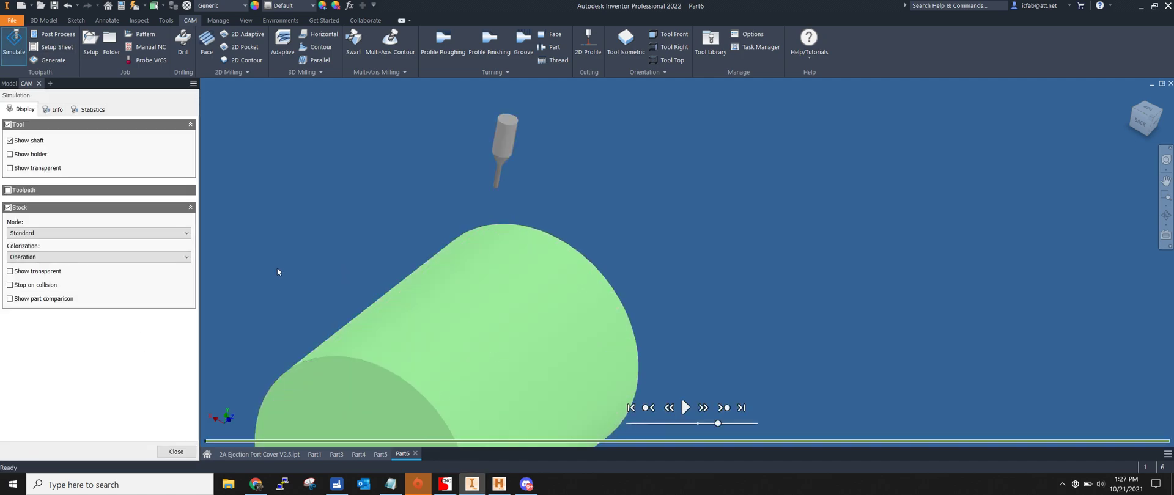
click(685, 408)
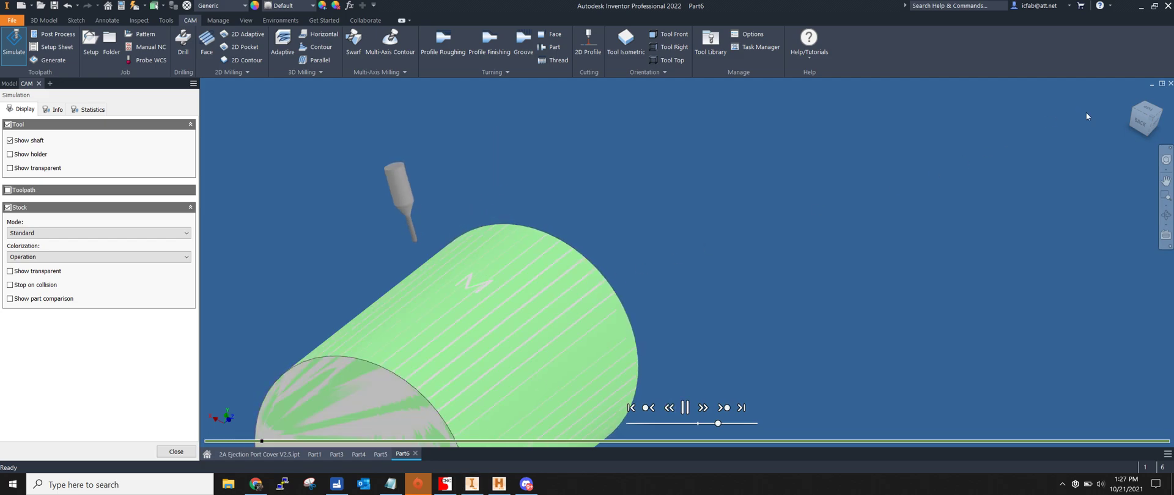
drag(1139, 116, 1128, 123)
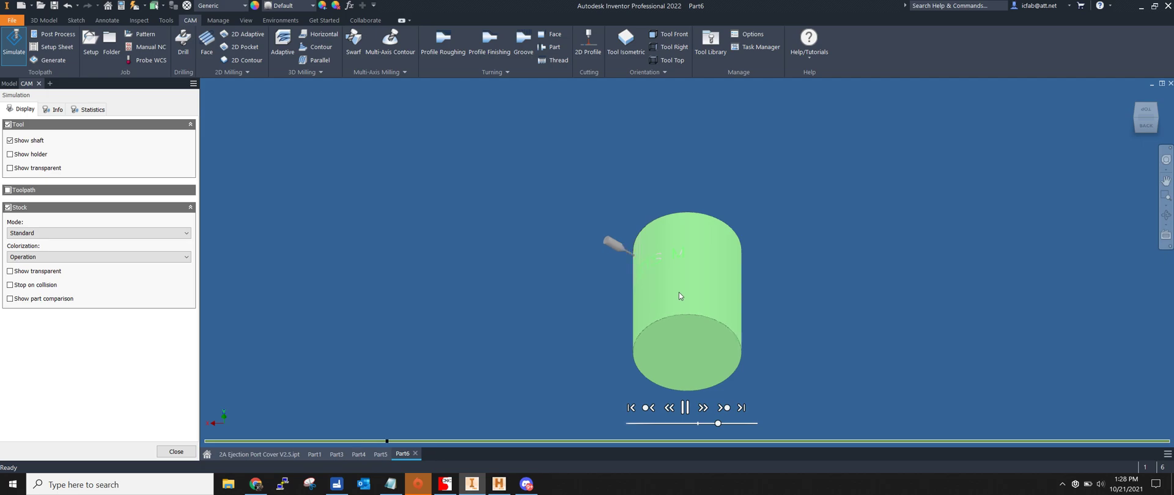
scroll(673, 272, up, 2)
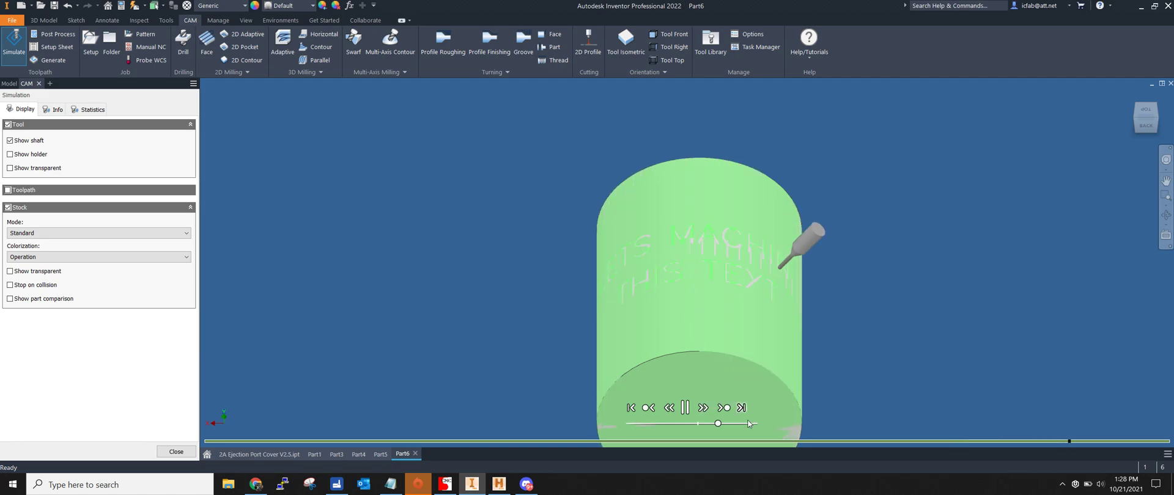
shift+middle_drag(508, 325, 611, 370)
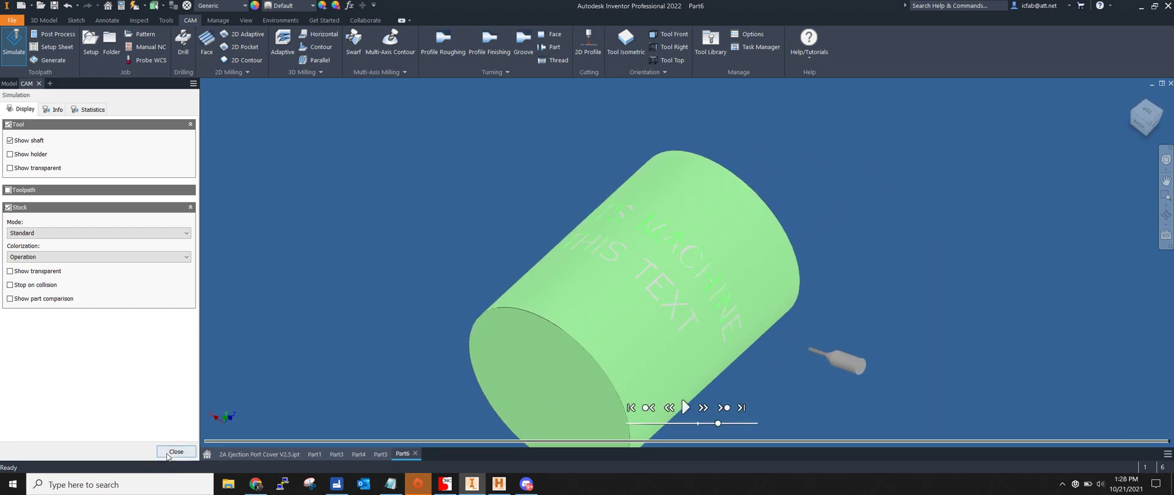